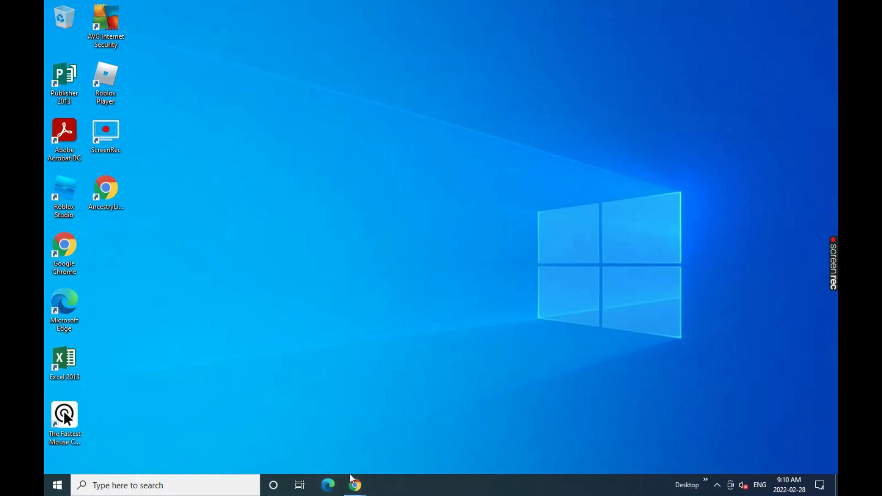
# Open Chrome, go to Google Docs from the Google apps list, and create a blank document.
pyautogui.moveTo(356, 488)
pyautogui.click(355, 455)
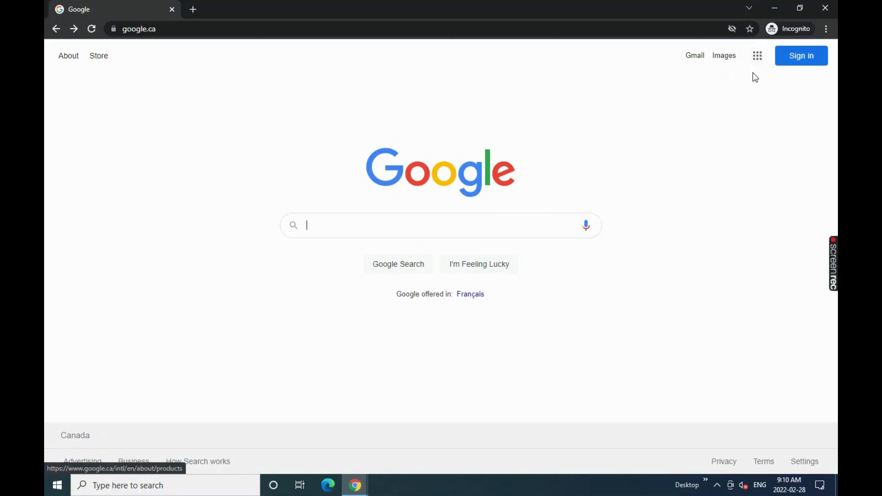
pyautogui.click(757, 57)
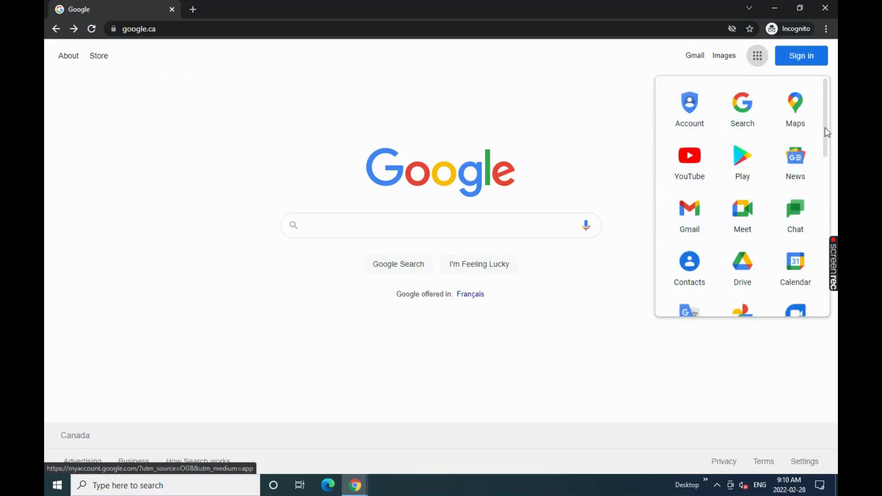
pyautogui.moveTo(827, 133); pyautogui.dragTo(803, 208)
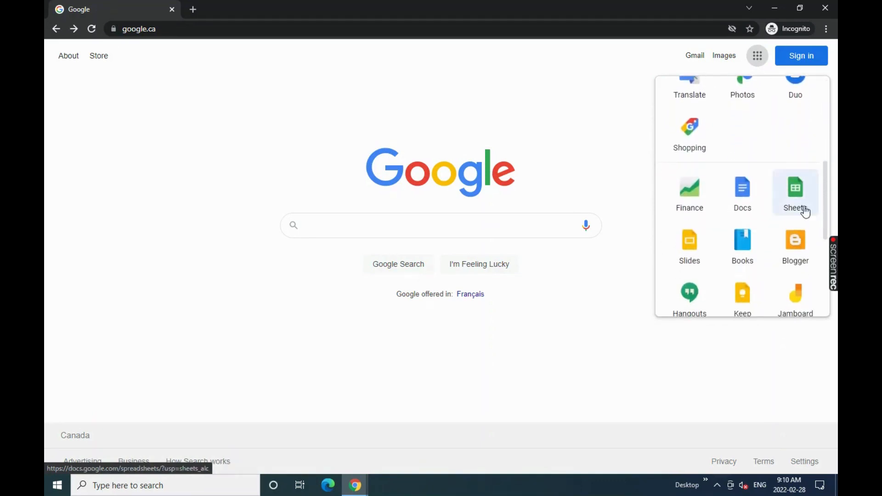
pyautogui.click(743, 193)
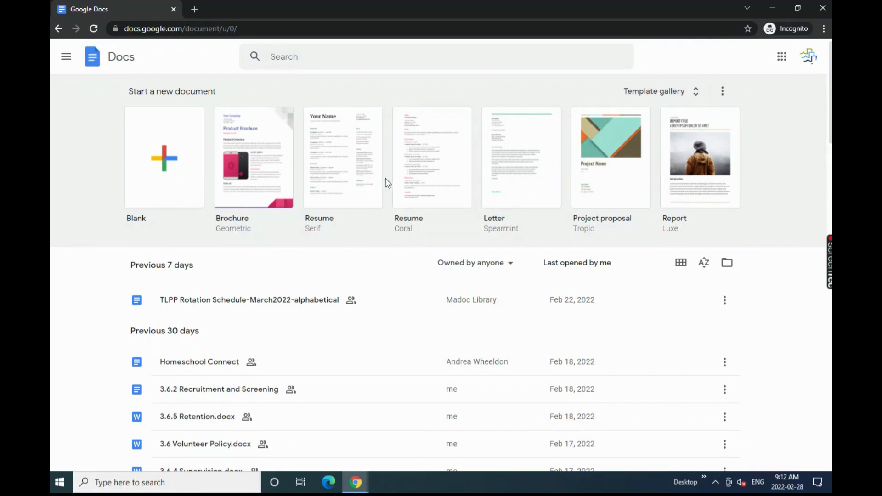
pyautogui.click(171, 166)
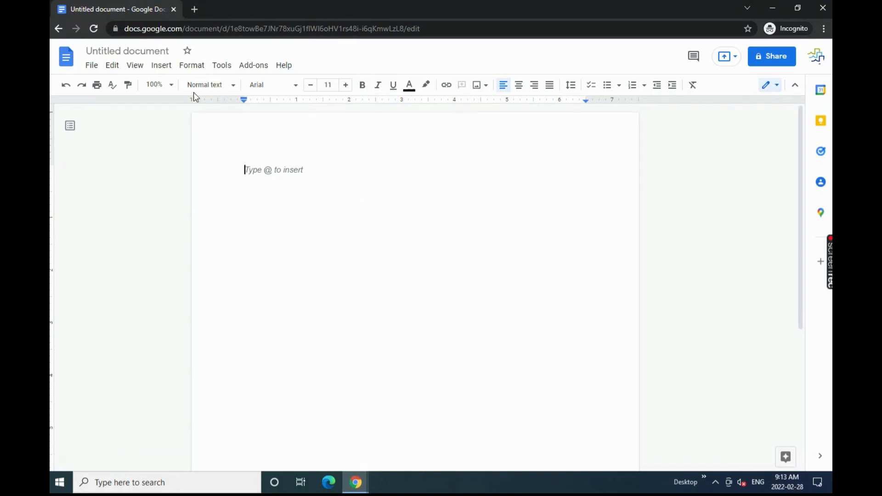
# Rename the document as "Google Docs Basics" and return to the document body.
pyautogui.click(145, 47)
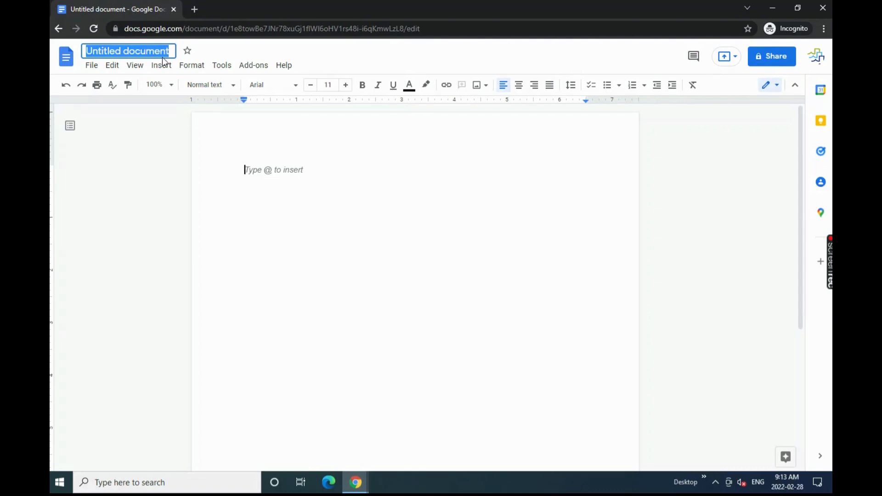
pyautogui.write('Google')
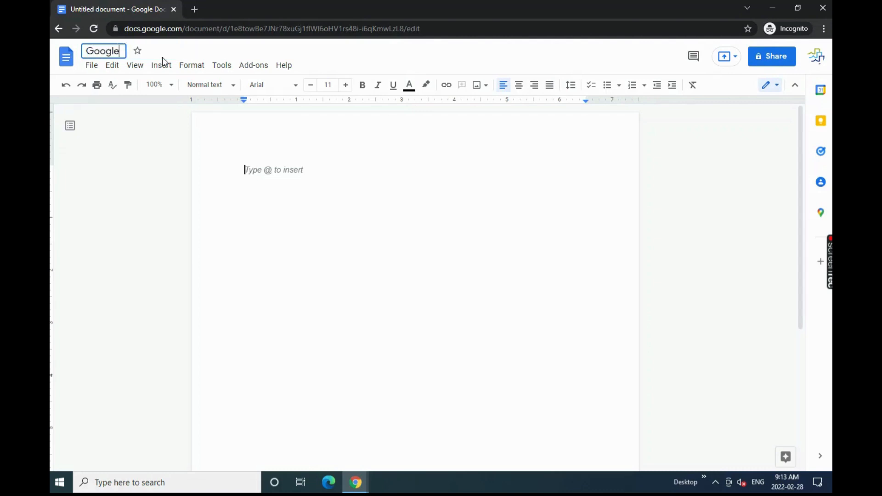
pyautogui.write(' Docs Basics')
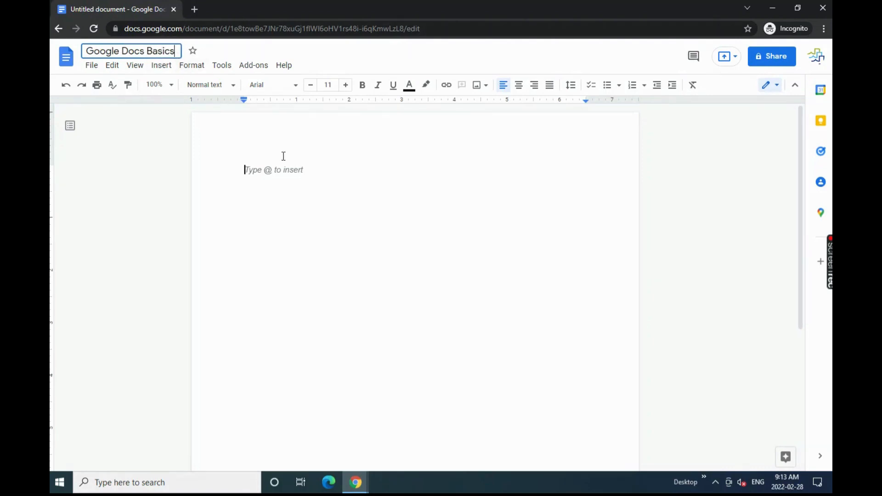
pyautogui.click(292, 170)
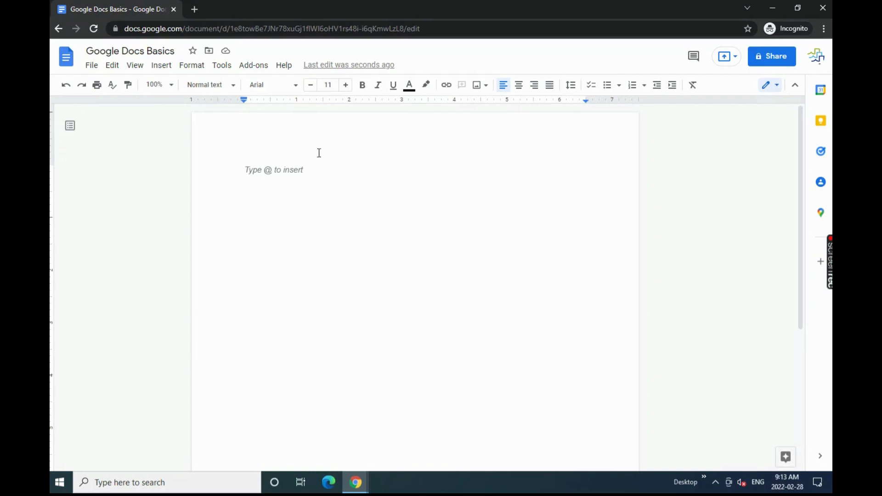
# Set the text formatting on the empty first line to bold Times New Roman at size 14.
pyautogui.click(362, 88)
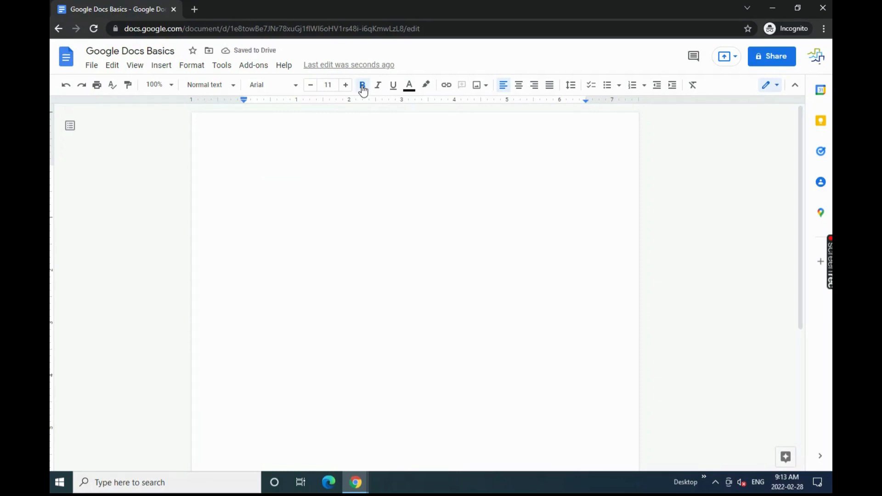
pyautogui.click(272, 90)
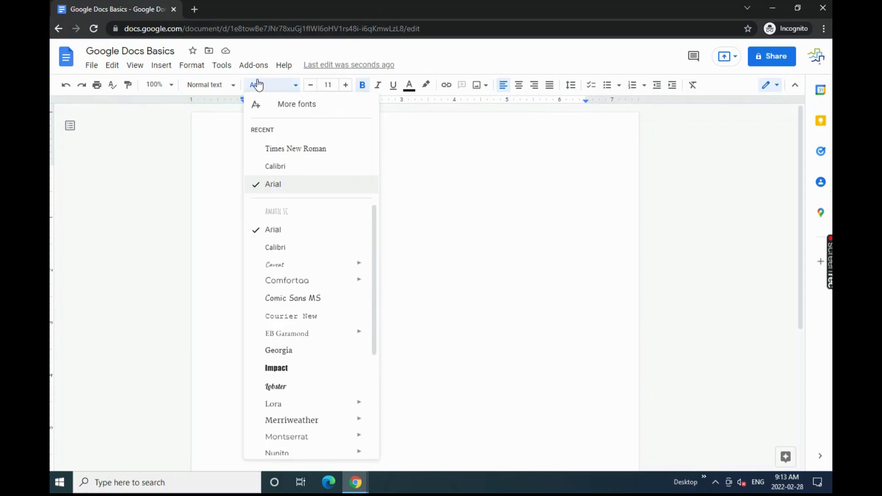
pyautogui.click(271, 149)
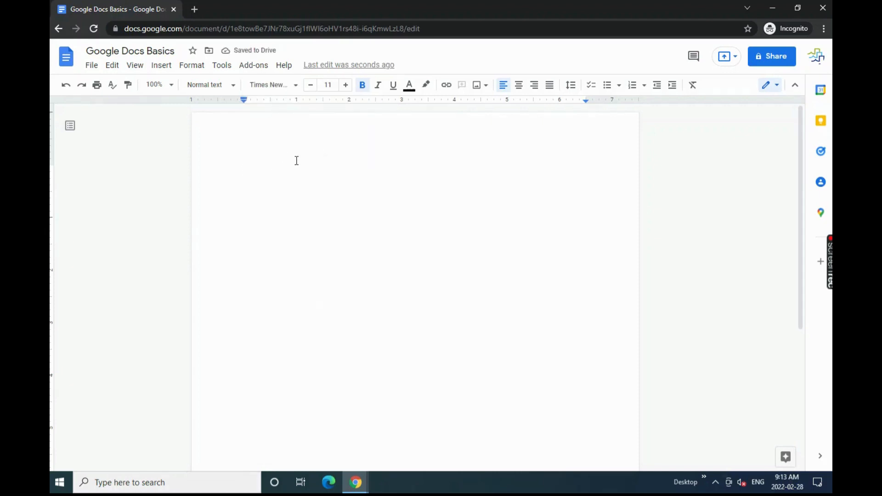
pyautogui.click(334, 85)
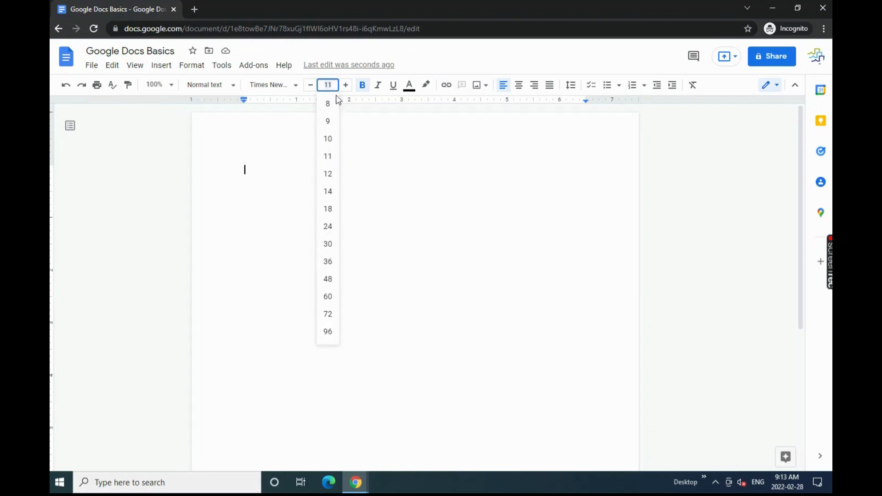
pyautogui.click(363, 160)
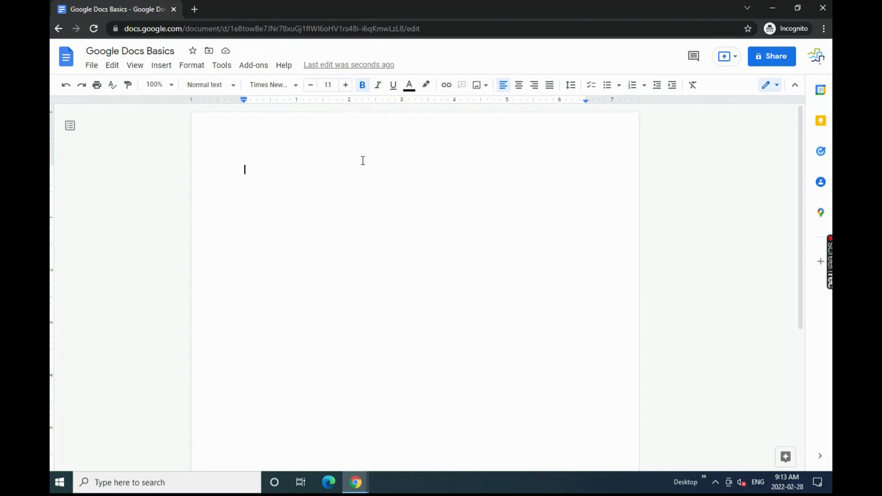
pyautogui.click(346, 85)
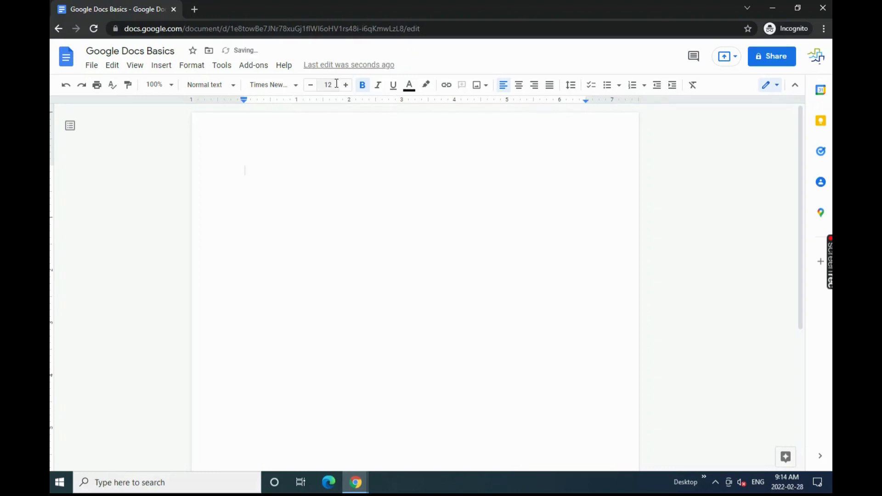
pyautogui.click(328, 85)
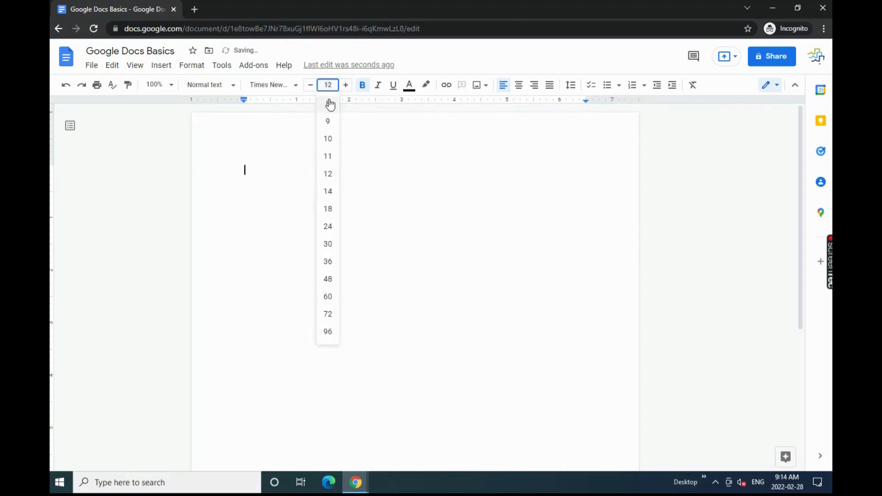
pyautogui.click(329, 192)
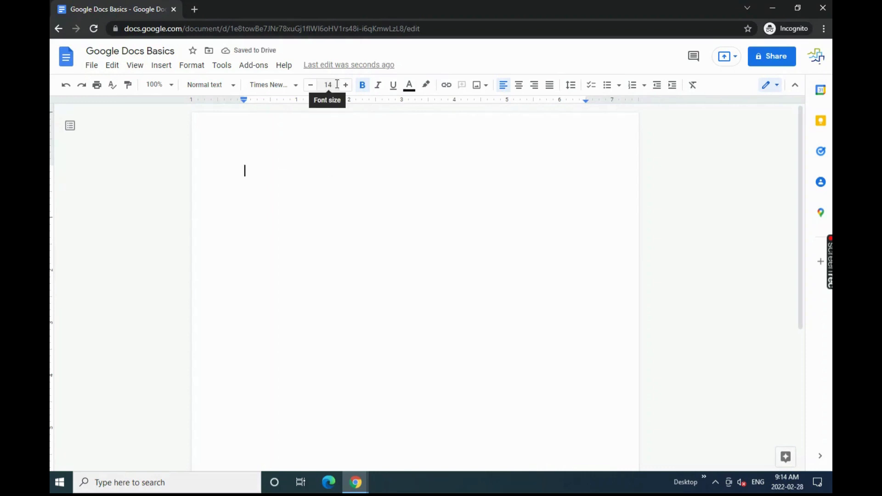
pyautogui.click(361, 86)
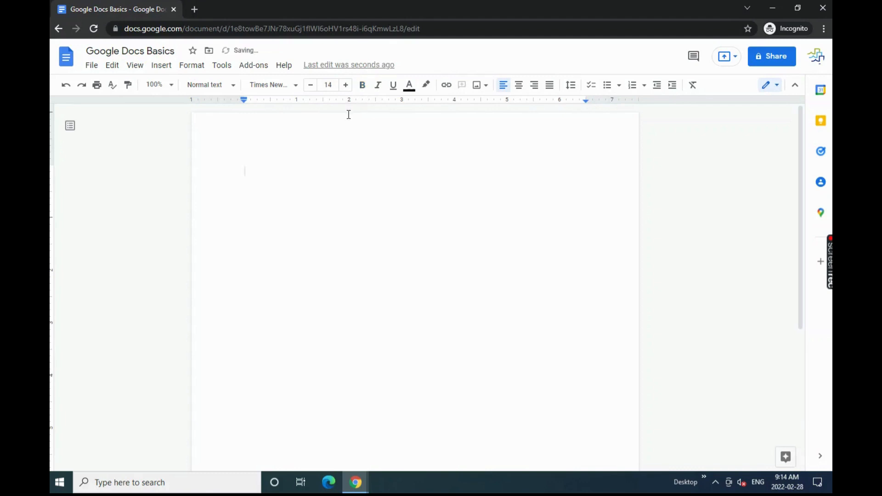
pyautogui.click(363, 88)
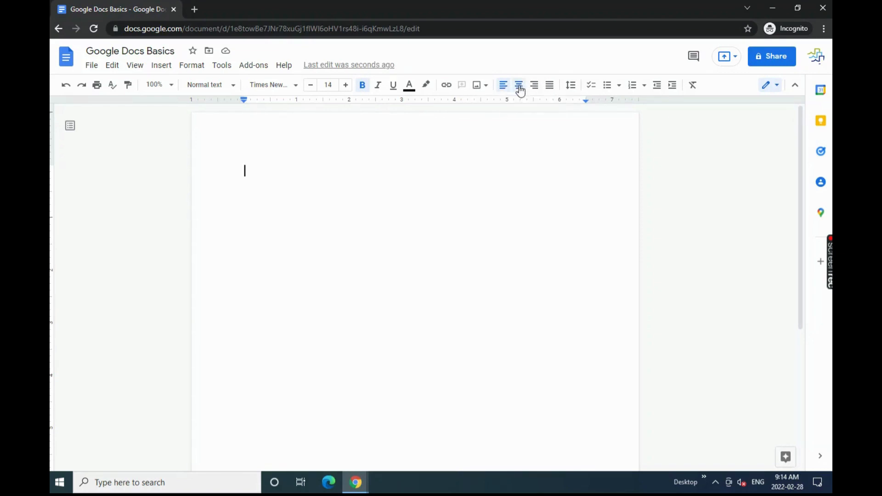
# Add the centered title "Title of Document 1" on the first line and start a new line below it.
pyautogui.click(520, 88)
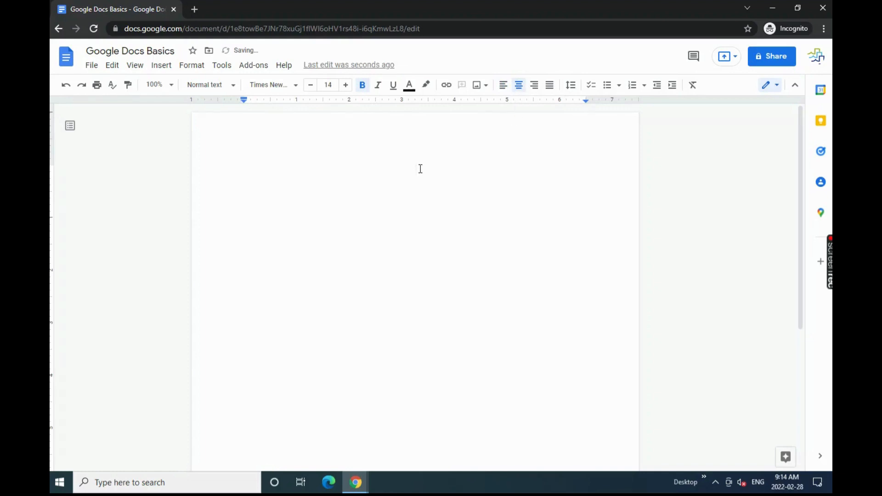
pyautogui.write('Title of Document 1')
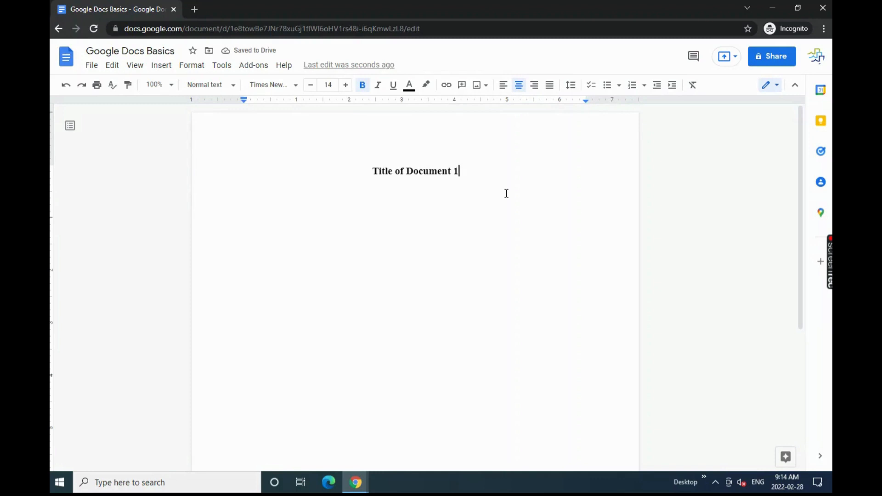
pyautogui.press('Return')
# Format the line below the title as left-aligned, non-bold text at size 12.
pyautogui.click(504, 86)
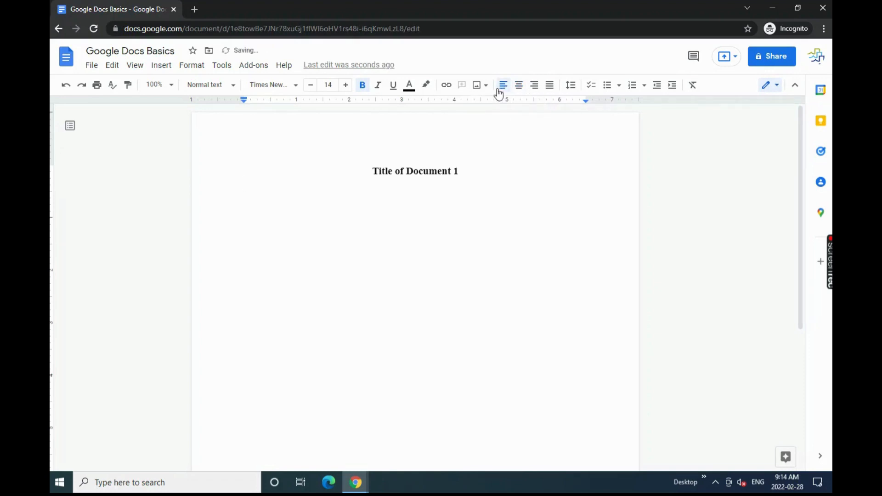
pyautogui.click(363, 86)
pyautogui.write('g')
pyautogui.press('BackSpace')
pyautogui.click(312, 88)
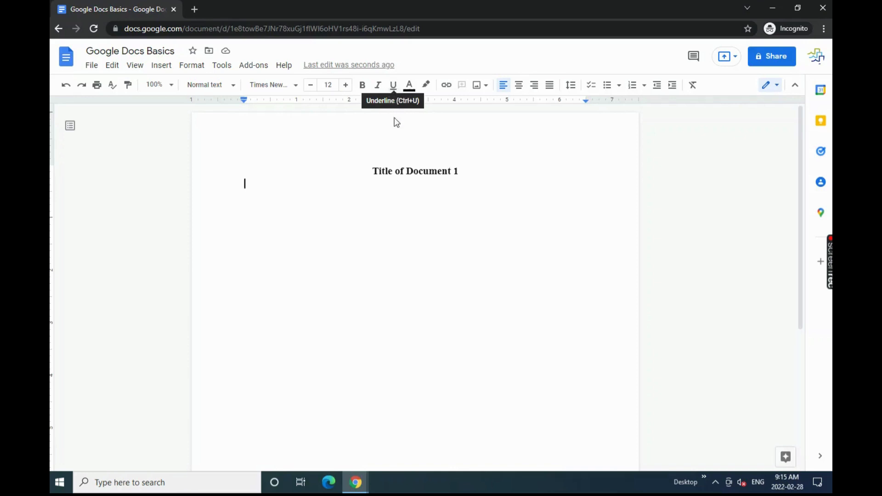
# Add the underlined subtitle "Subtitle 1" below the title and start a new line.
pyautogui.click(394, 91)
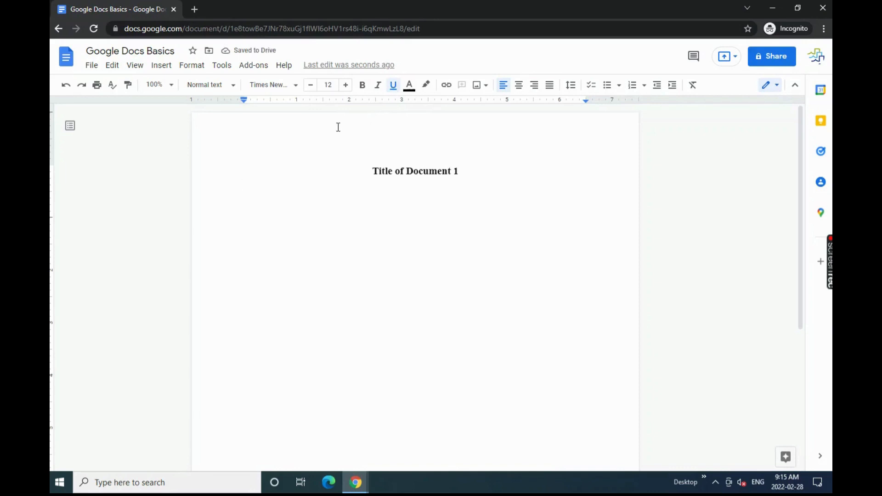
pyautogui.write('Subtitle')
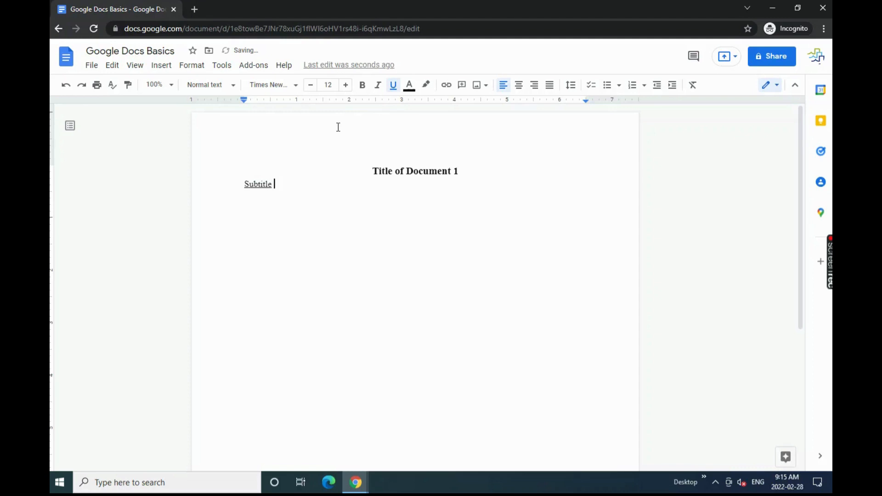
pyautogui.write(' 1')
pyautogui.press('Return')
# Write "This is my first sentence." without underlining on the line below the subtitle.
pyautogui.click(394, 86)
pyautogui.write('This is my first sente')
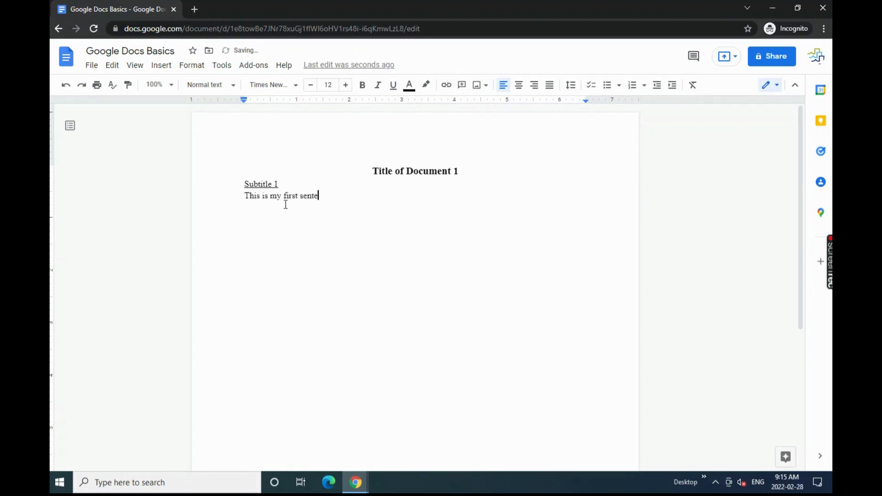
pyautogui.write('nce.')
# Add "Hello." in italics after the first sentence, and start a new line with italics off.
pyautogui.click(380, 89)
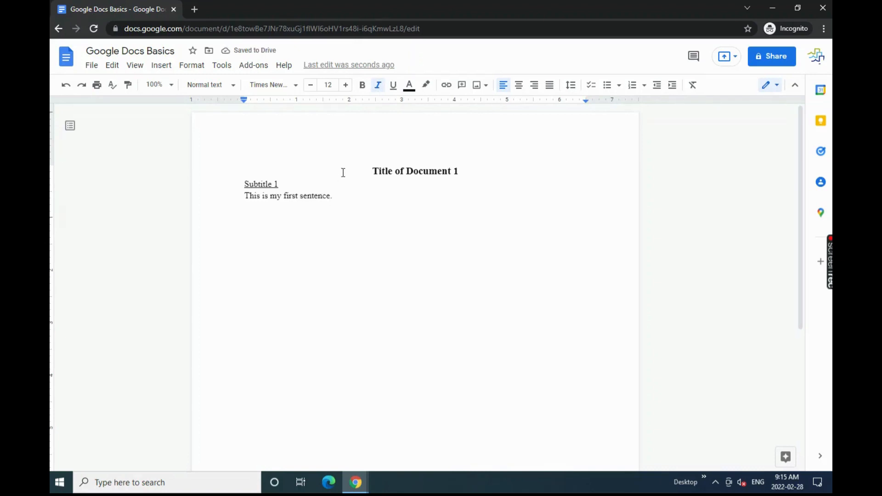
pyautogui.write('Hello.')
pyautogui.press('Return')
pyautogui.click(378, 86)
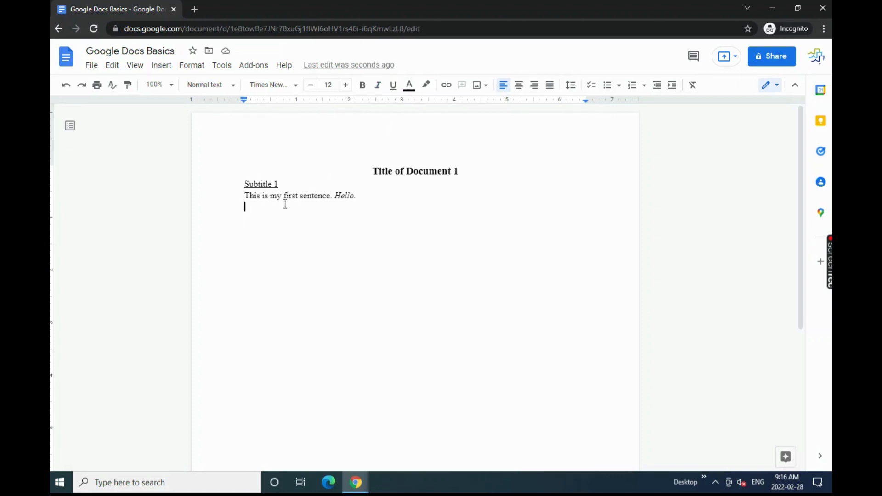
# Write "This sentence is red." in red text on the new line and start another line.
pyautogui.click(413, 88)
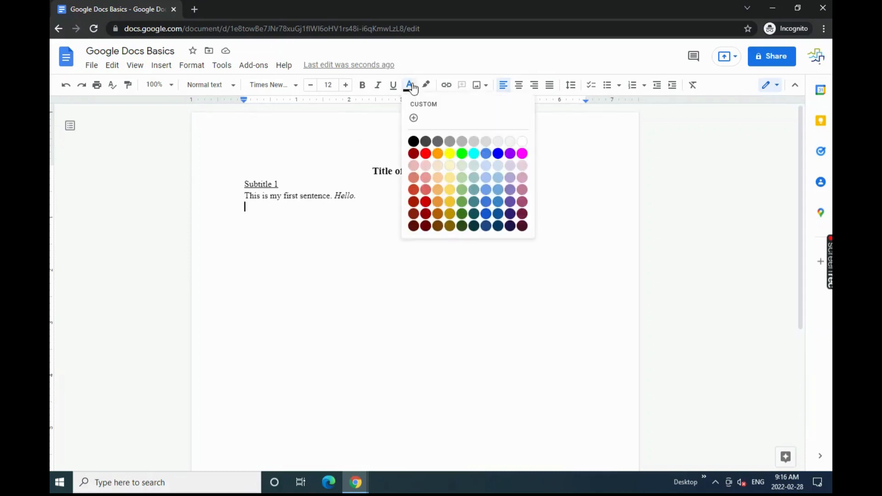
pyautogui.click(425, 155)
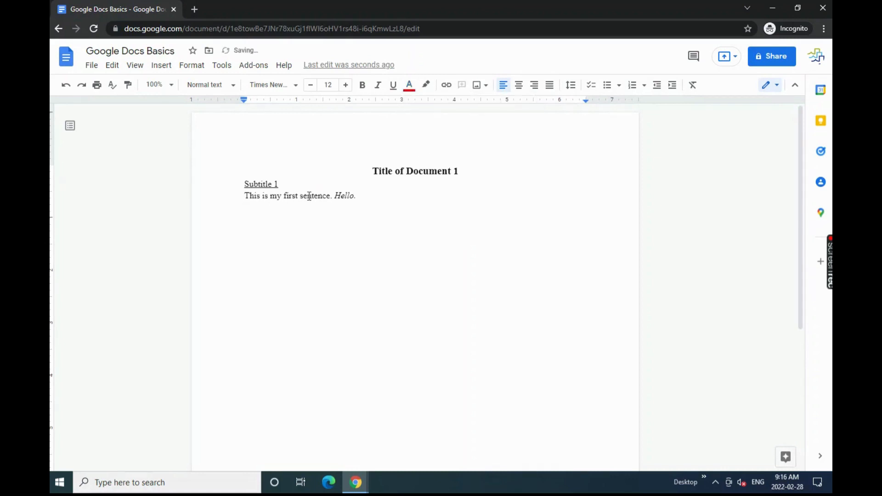
pyautogui.write('This sentence is red.')
pyautogui.press('Return')
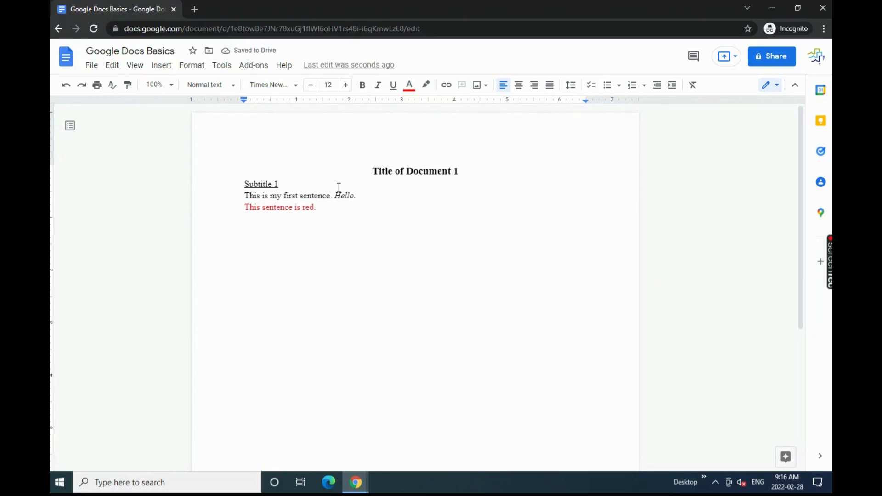
# On the empty line below the red sentence, set the text color to yellow and the highlight color to blue.
pyautogui.click(409, 85)
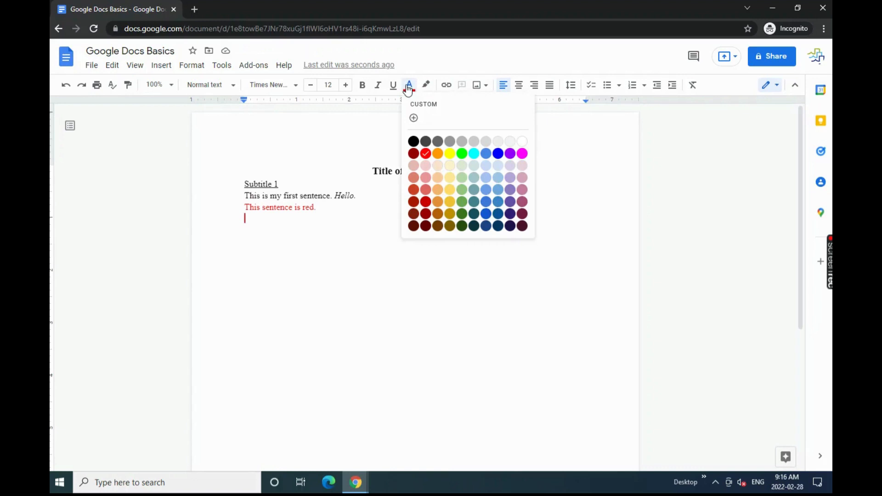
pyautogui.click(449, 154)
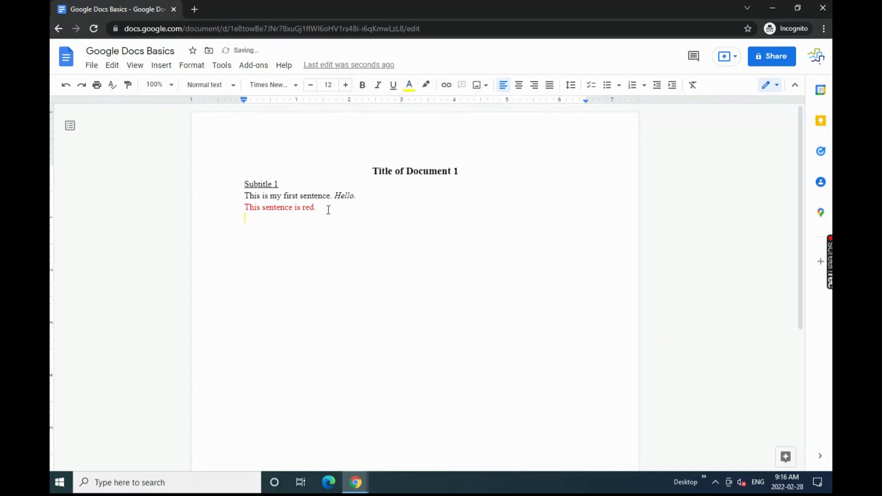
pyautogui.write('Th')
pyautogui.press('BackSpace')
pyautogui.press('BackSpace')
pyautogui.press('BackSpace')
pyautogui.click(427, 87)
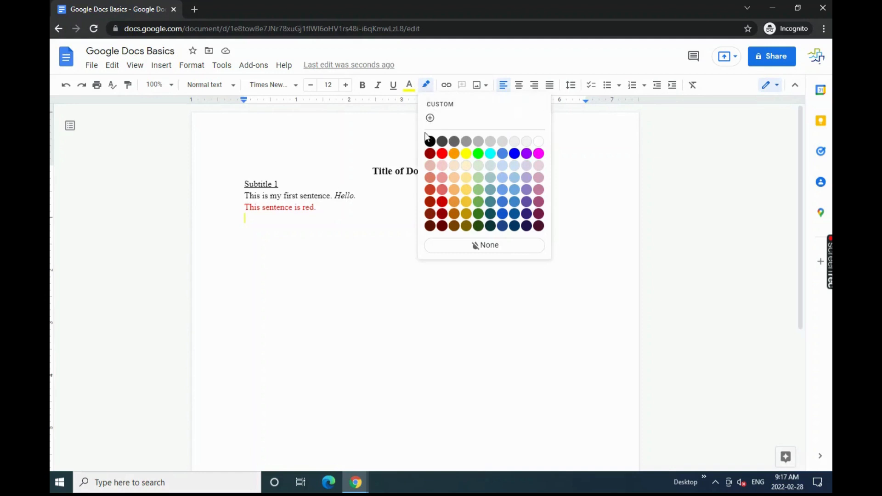
pyautogui.click(514, 153)
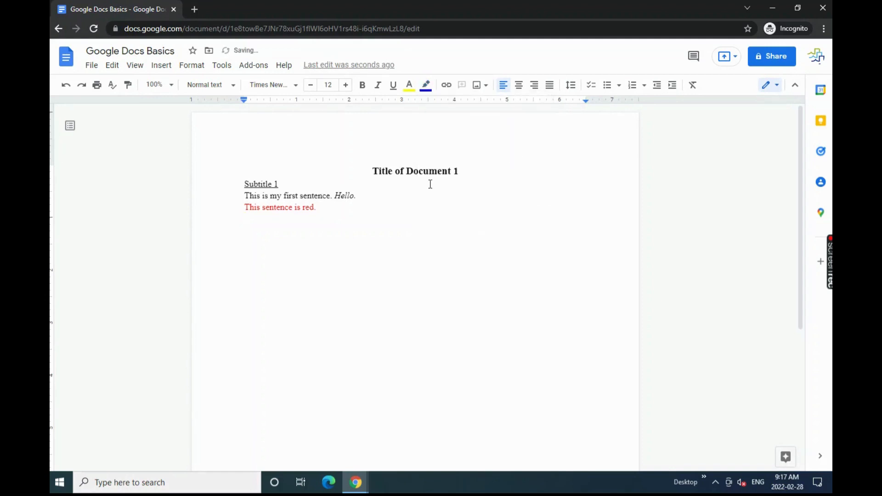
# Write "This sentence is yellow." on the current line, and start a new line with black text and no highlight.
pyautogui.write('This senten')
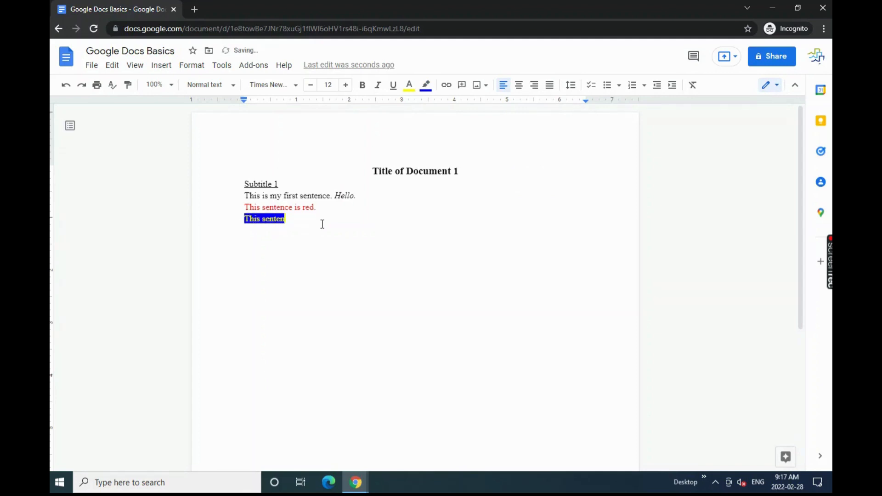
pyautogui.write('ce is yellow.')
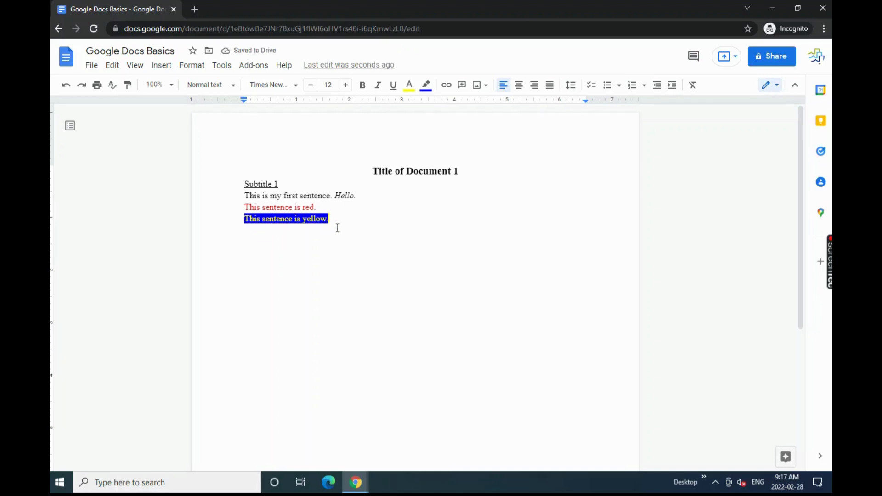
pyautogui.click(427, 86)
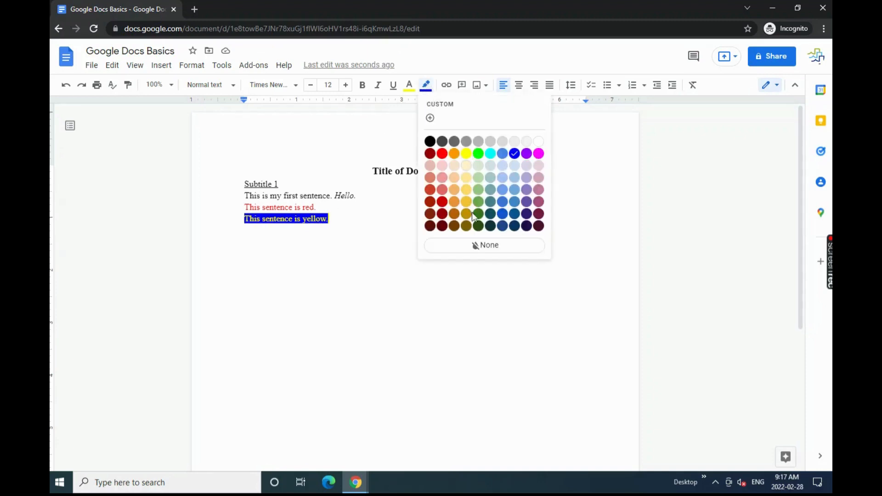
pyautogui.click(464, 250)
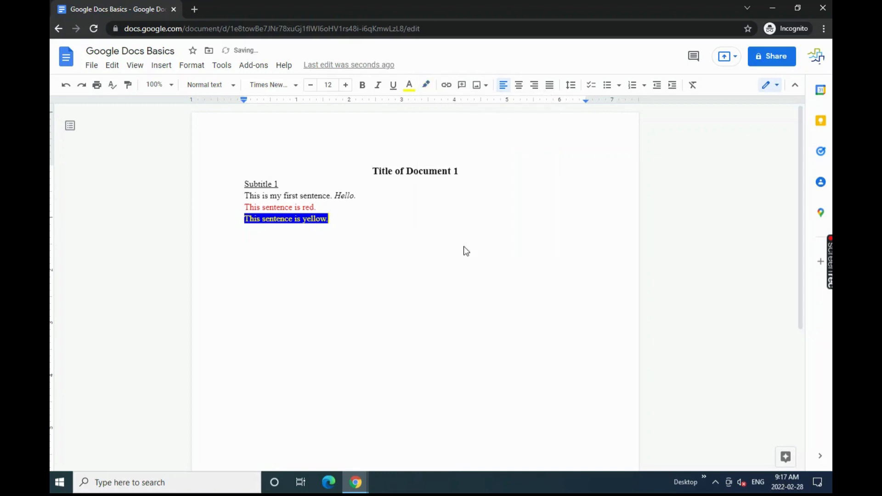
pyautogui.click(410, 85)
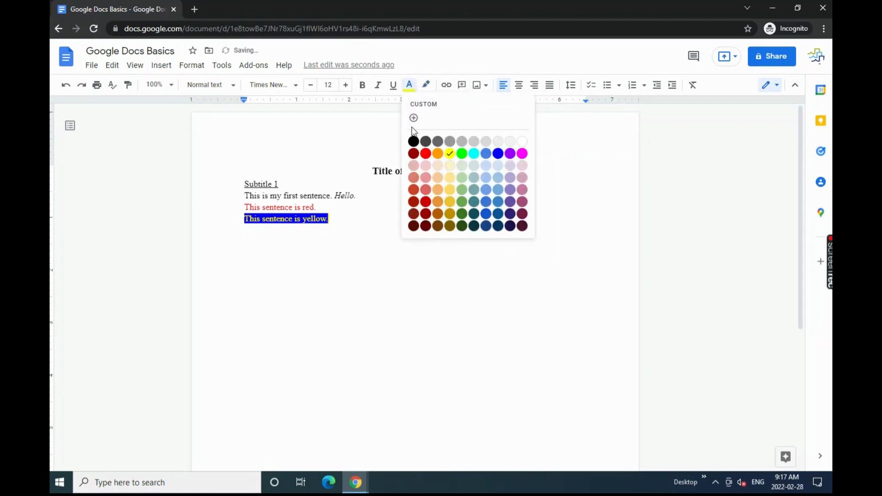
pyautogui.click(413, 141)
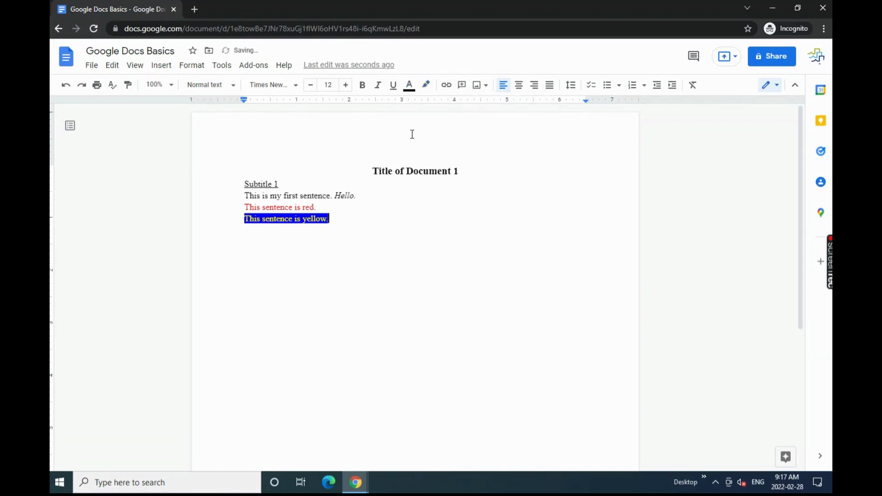
pyautogui.press('Return')
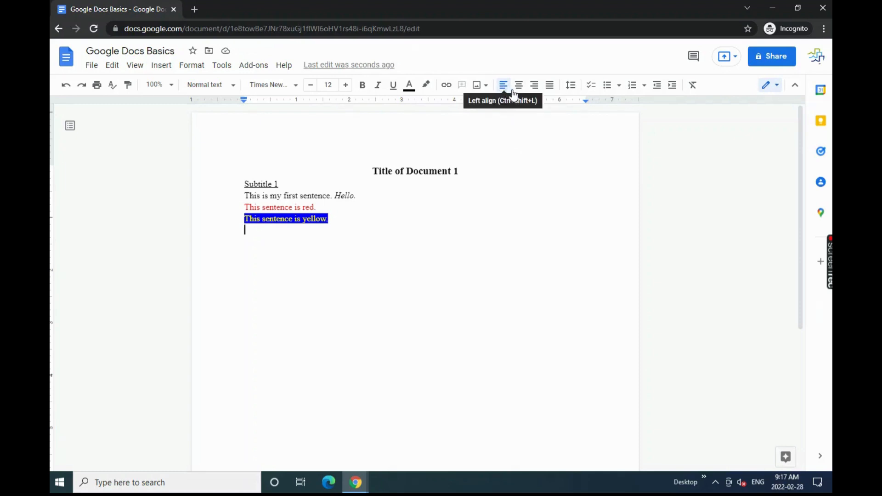
# Write "This sentence is to the right." as a right-aligned line, and start a left-aligned line below it.
pyautogui.click(533, 90)
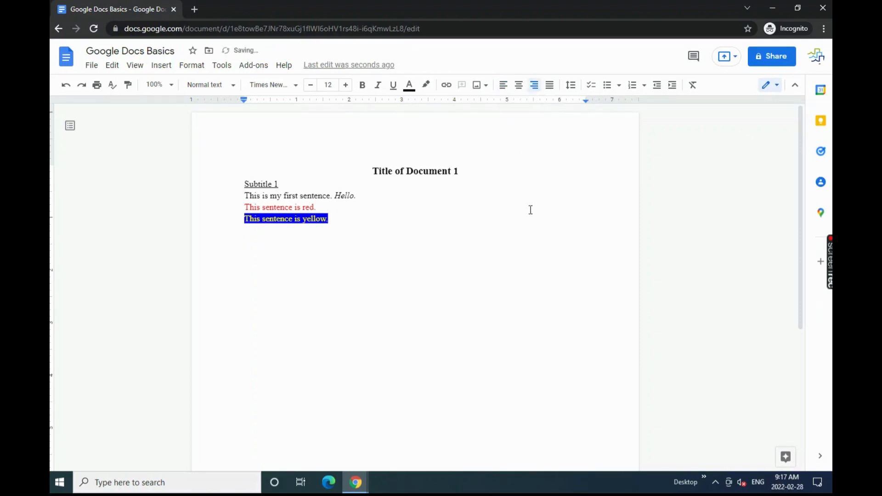
pyautogui.write('This sentence is to the right.')
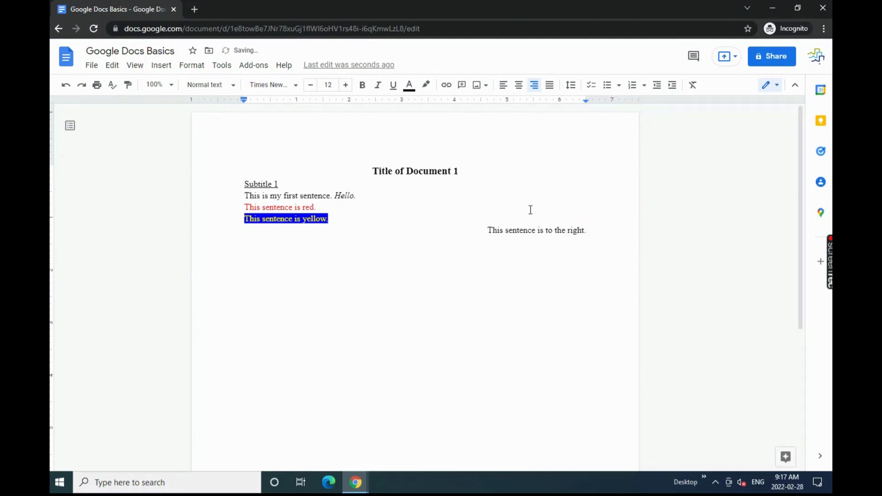
pyautogui.press('Return')
pyautogui.click(504, 86)
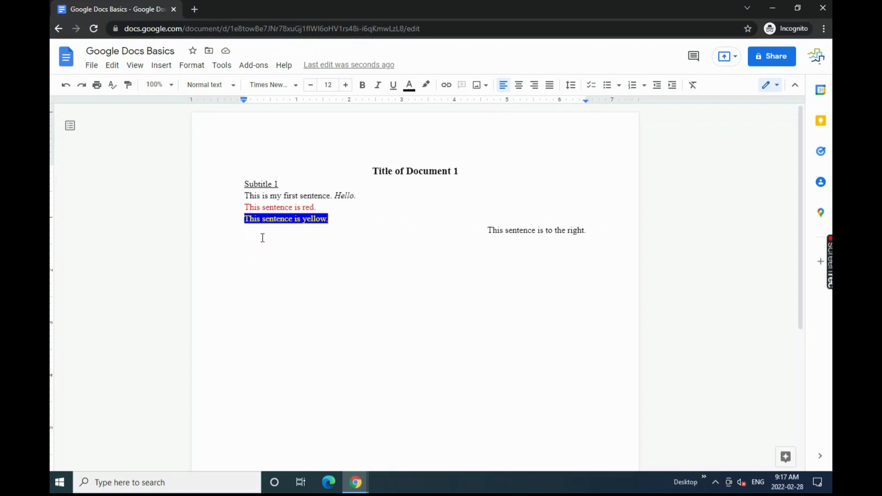
# Write "My list:" followed by a dashed list with Item 1 and Item 2, and end the list.
pyautogui.write('My list:')
pyautogui.press('Return')
pyautogui.write('-')
pyautogui.press('space')
pyautogui.write('Item 1')
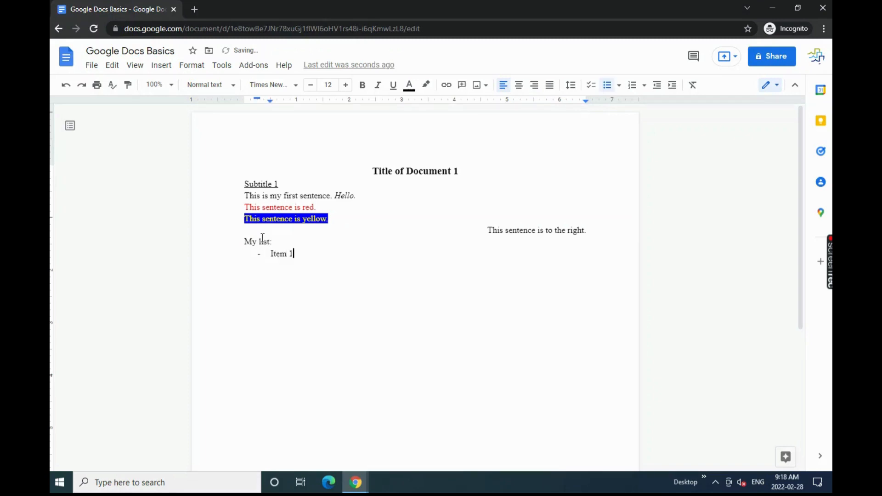
pyautogui.press('Return')
pyautogui.write('tem 2')
pyautogui.press('Return')
pyautogui.press('Return')
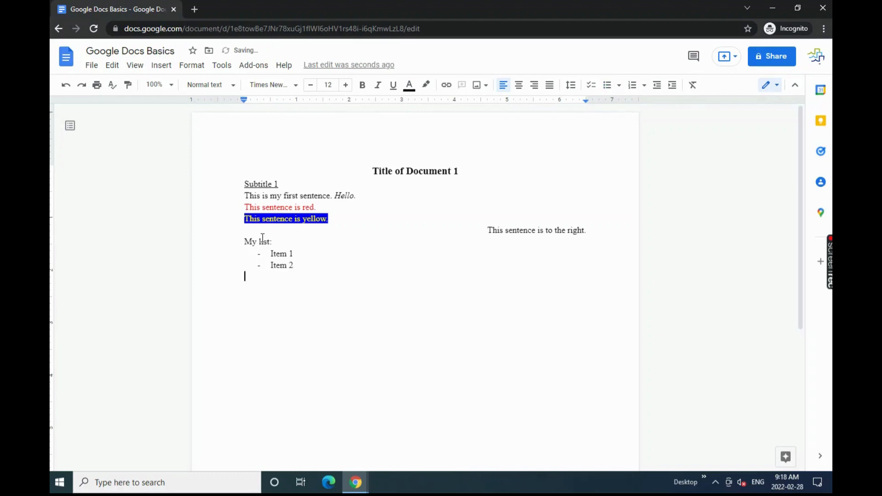
# Leave a blank line after the dashed list and write the heading "My list 2:" with a new line below it.
pyautogui.press('Return')
pyautogui.write('My list 2:')
pyautogui.press('Return')
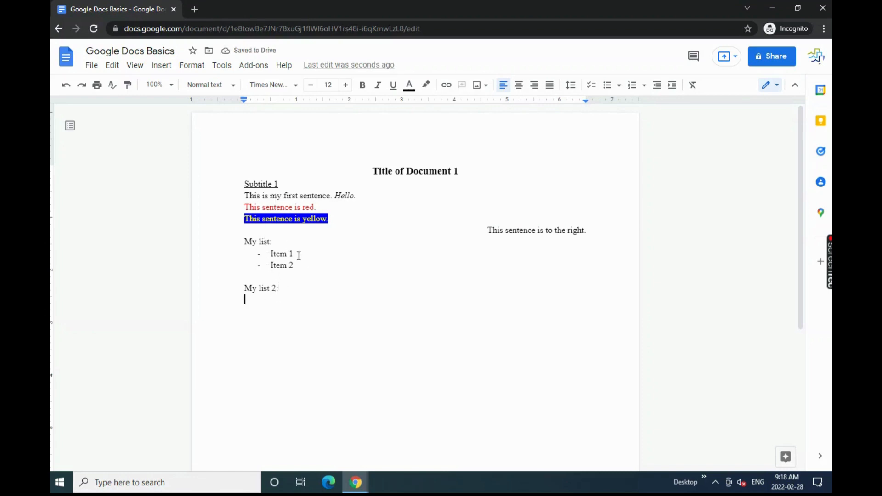
# Start a bulleted list under "My list 2:" with the entries Item 3 and Item 4.
pyautogui.click(607, 85)
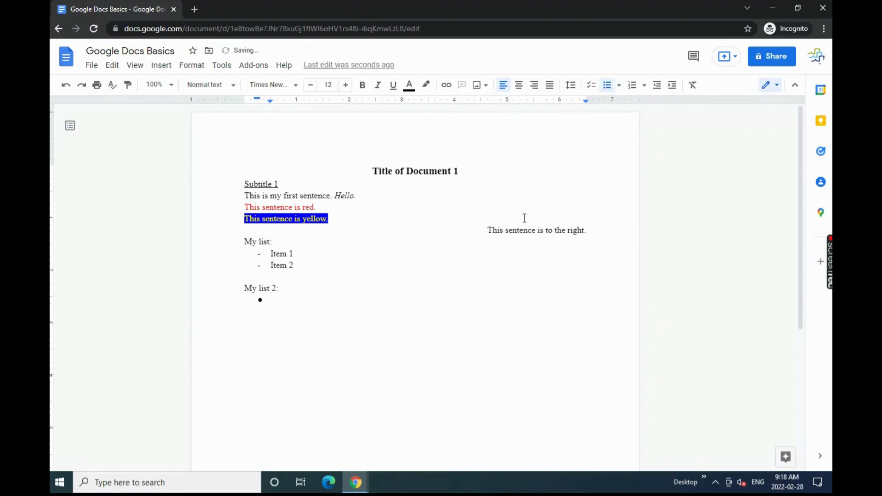
pyautogui.write('Item 3')
pyautogui.press('BackSpace')
pyautogui.write('3')
pyautogui.press('Return')
pyautogui.write('Item 4')
# Delete the bulleted entries under "My list 2:", leaving an empty plain line.
pyautogui.press('BackSpace')
pyautogui.press('BackSpace')
pyautogui.press('BackSpace')
pyautogui.press('BackSpace')
pyautogui.press('BackSpace')
pyautogui.press('BackSpace')
pyautogui.press('BackSpace')
pyautogui.press('BackSpace')
pyautogui.press('BackSpace')
pyautogui.press('BackSpace')
pyautogui.press('BackSpace')
pyautogui.press('BackSpace')
pyautogui.press('BackSpace')
pyautogui.press('BackSpace')
pyautogui.press('BackSpace')
pyautogui.press('BackSpace')
# Create a numbered list in the 1. / a. / i. style under "My list 2:" with Item 1 and Item 2.
pyautogui.click(643, 86)
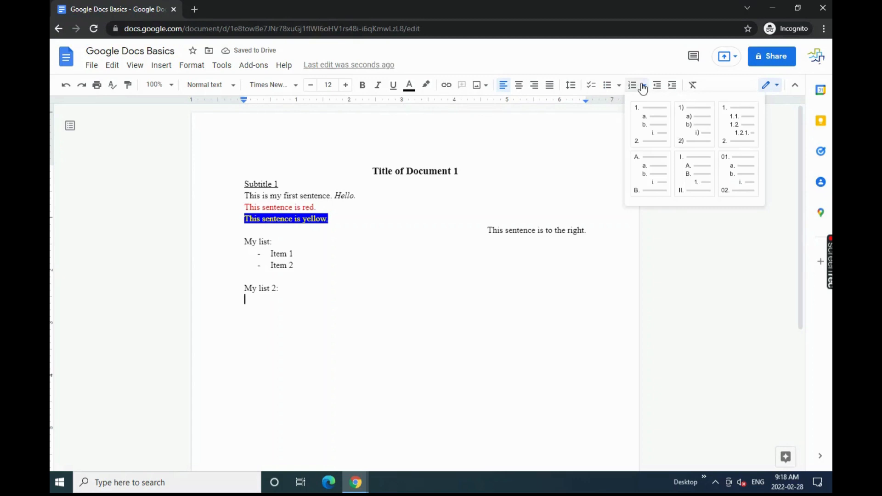
pyautogui.click(647, 120)
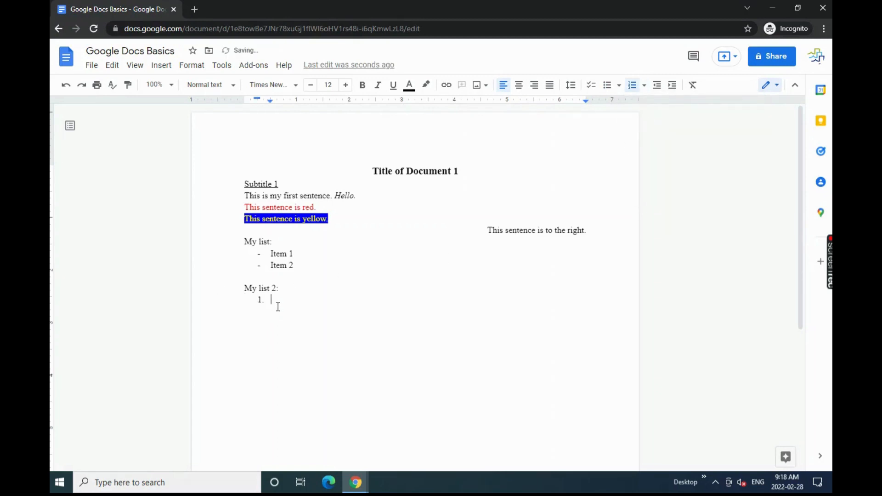
pyautogui.write('Item 1')
pyautogui.press('Return')
pyautogui.write('Item 2')
pyautogui.press('Return')
pyautogui.press('Return')
# Write "My checklist:" below the numbered list and add a checklist with Item 1, Item 2 and Item 3.
pyautogui.write('My checklist')
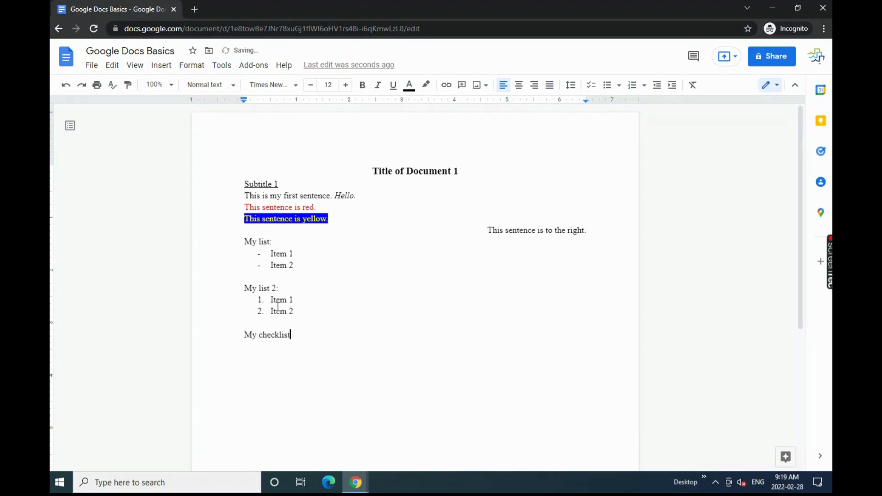
pyautogui.write(':')
pyautogui.press('Return')
pyautogui.click(593, 92)
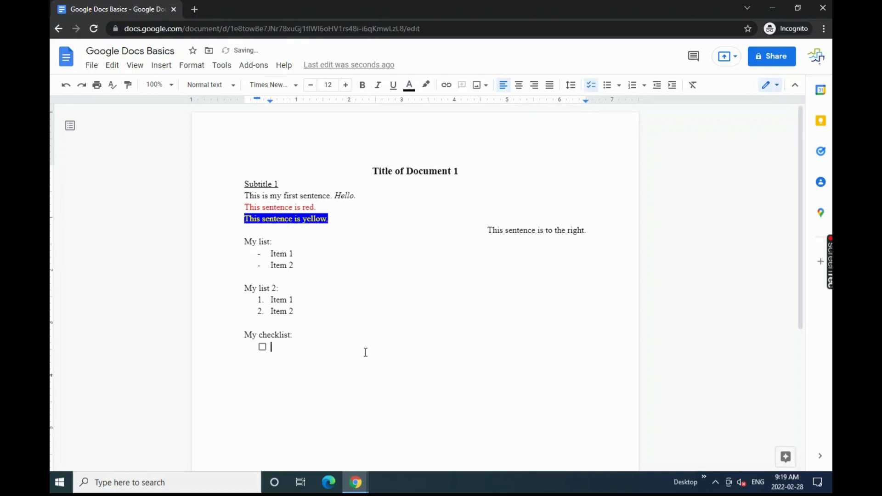
pyautogui.write('Item 1')
pyautogui.press('Return')
pyautogui.write('Item 2')
pyautogui.press('Return')
pyautogui.write('Item ')
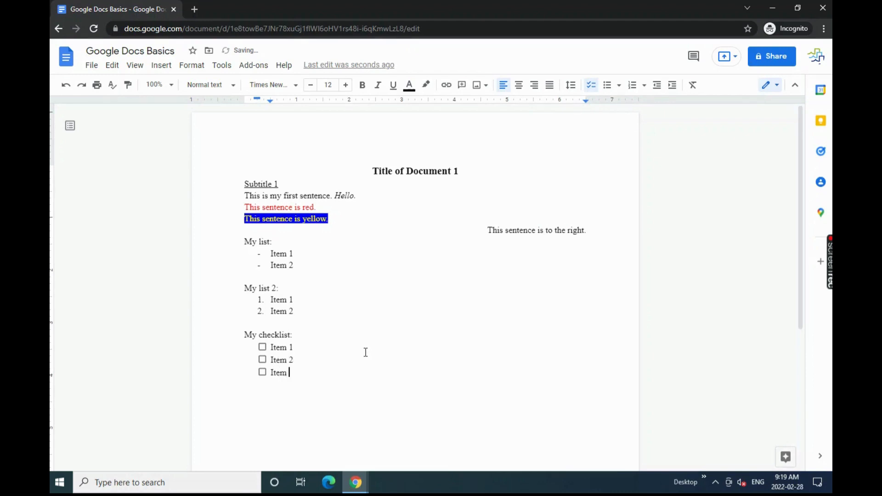
pyautogui.write('3')
pyautogui.press('Return')
pyautogui.press('Return')
# Toggle the checklist boxes so that Item 2 and Item 3 are ticked and Item 1 is unticked.
pyautogui.click(262, 359)
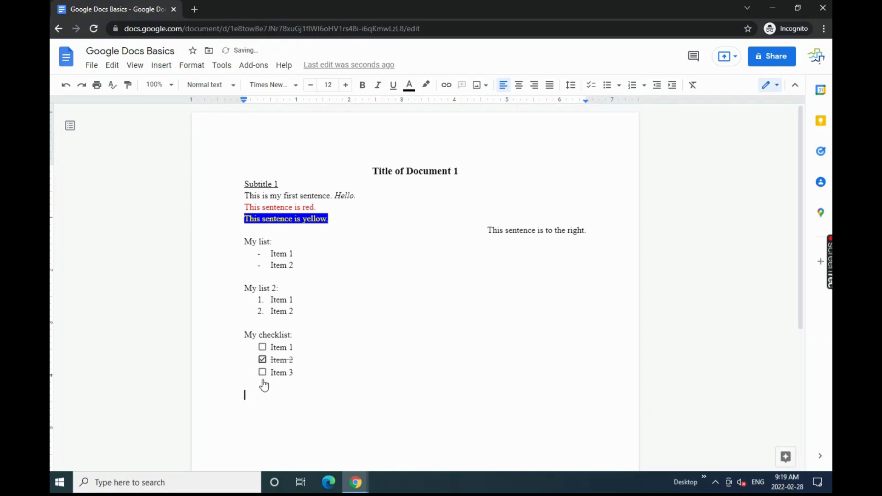
pyautogui.click(262, 347)
pyautogui.click(262, 360)
pyautogui.click(262, 347)
pyautogui.click(262, 359)
pyautogui.click(263, 372)
# Search the web for "apple" images and insert the realistic red apple photo below the checklist.
pyautogui.click(160, 68)
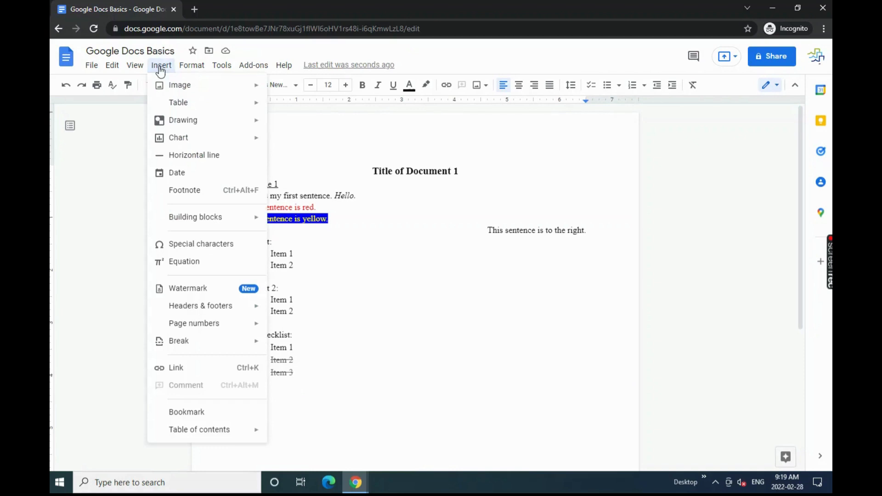
pyautogui.moveTo(172, 87)
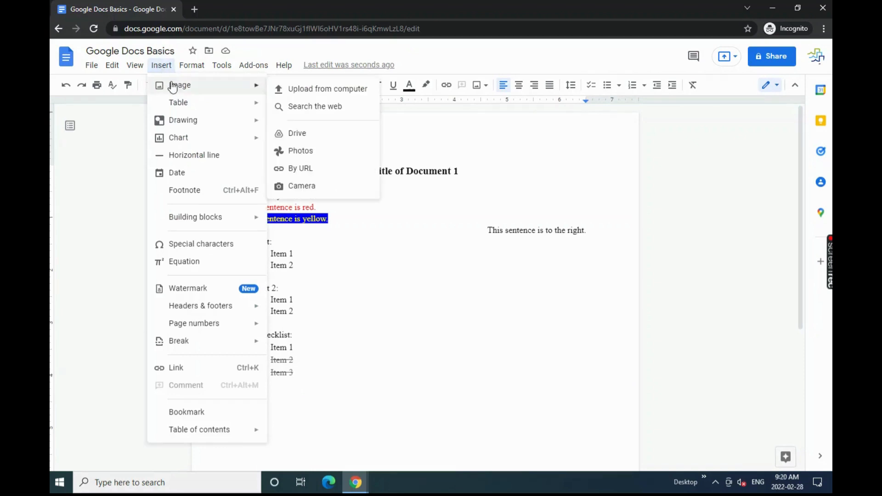
pyautogui.click(327, 108)
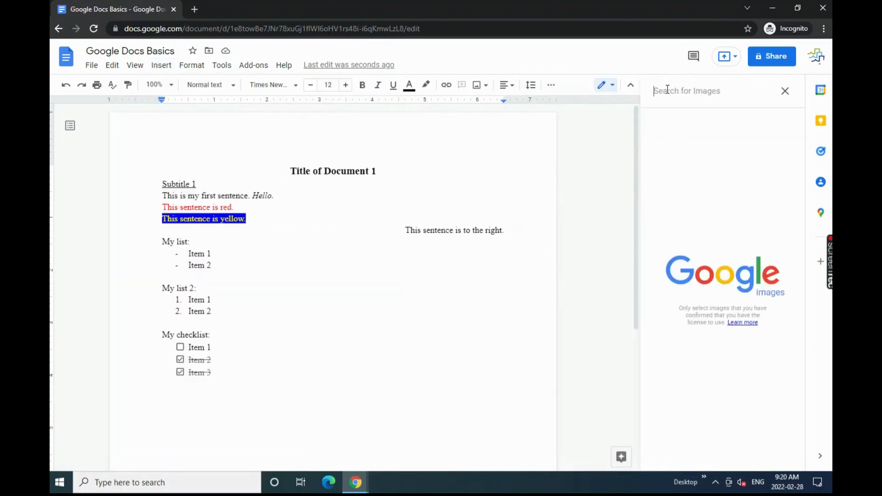
pyautogui.write('apple')
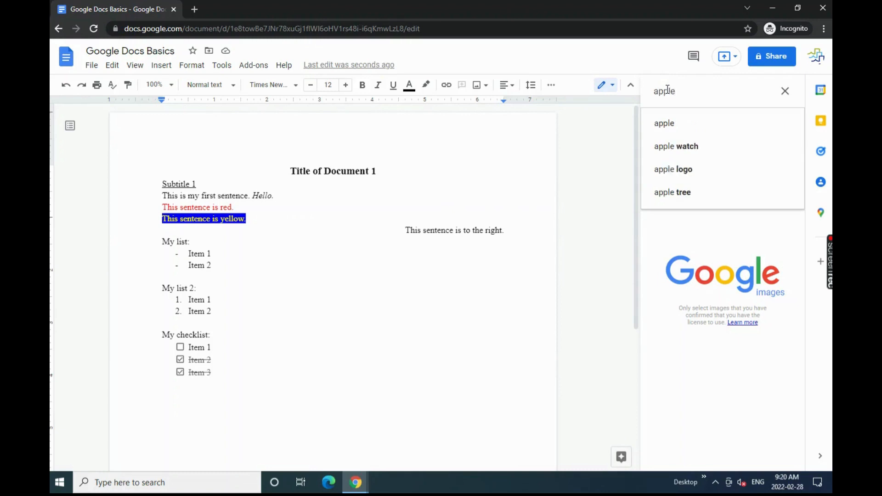
pyautogui.press('Return')
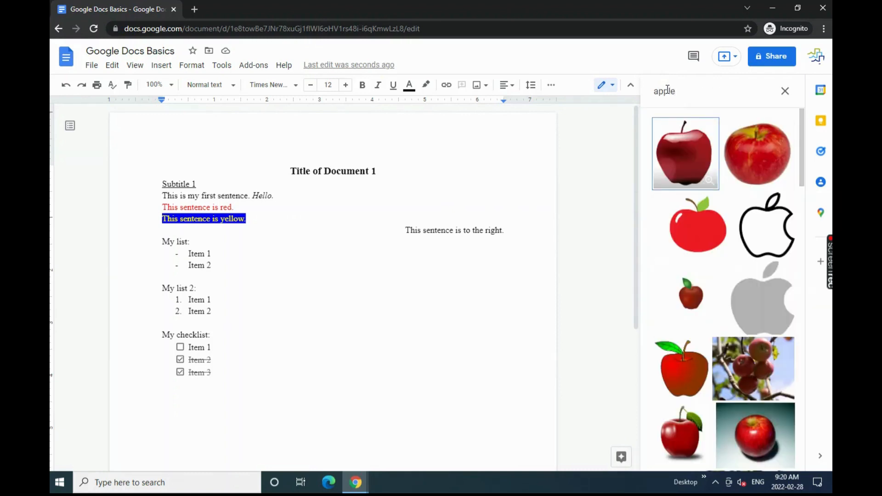
pyautogui.click(759, 153)
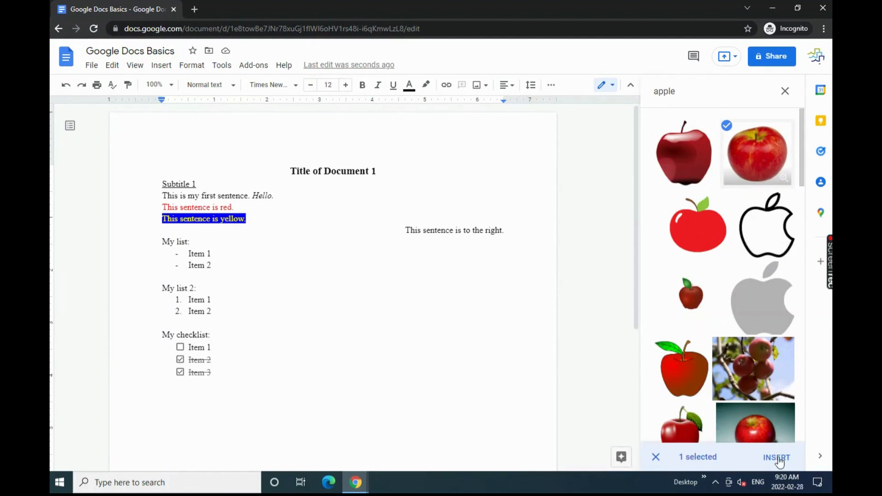
pyautogui.doubleClick(759, 146)
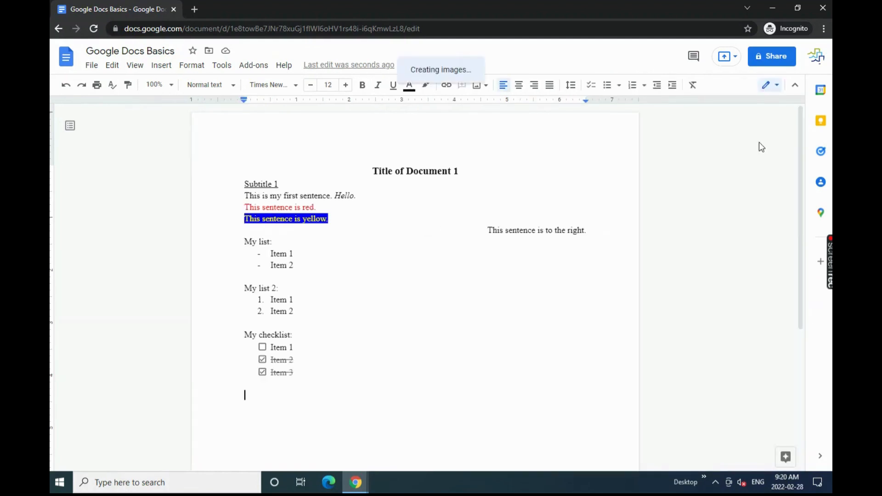
# Shrink the apple image proportionally to about 2 inches wide.
pyautogui.click(433, 228)
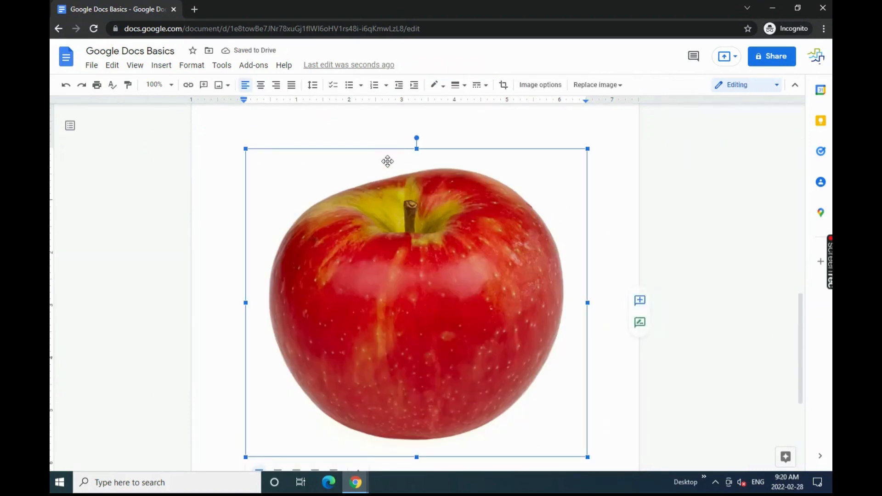
pyautogui.click(591, 233)
pyautogui.scroll(2, 492, 244)
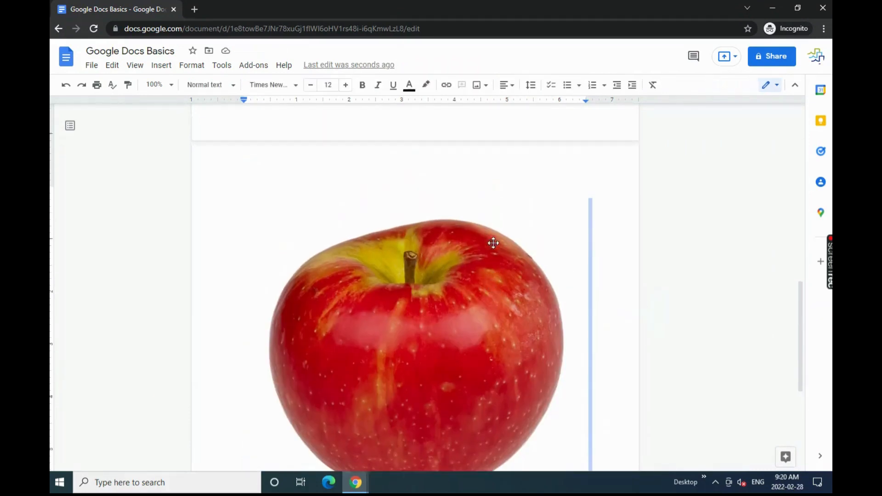
pyautogui.scroll(-2, 492, 244)
pyautogui.click(415, 239)
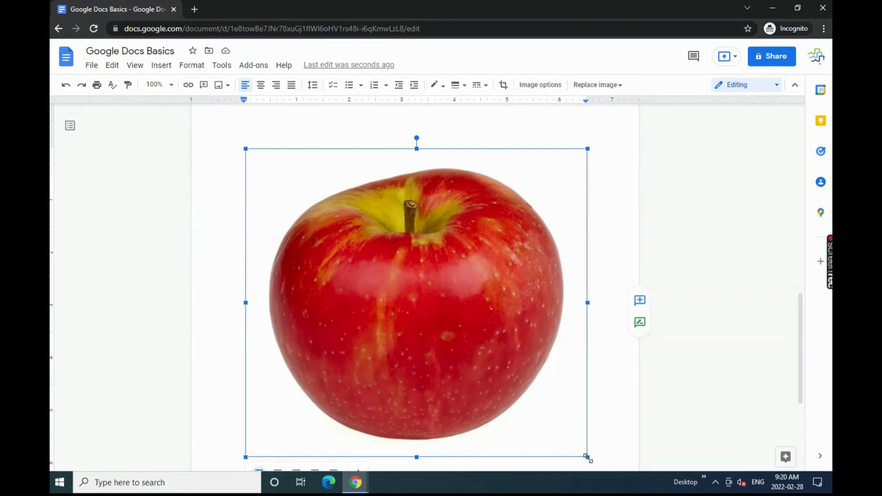
pyautogui.moveTo(587, 457); pyautogui.dragTo(357, 230)
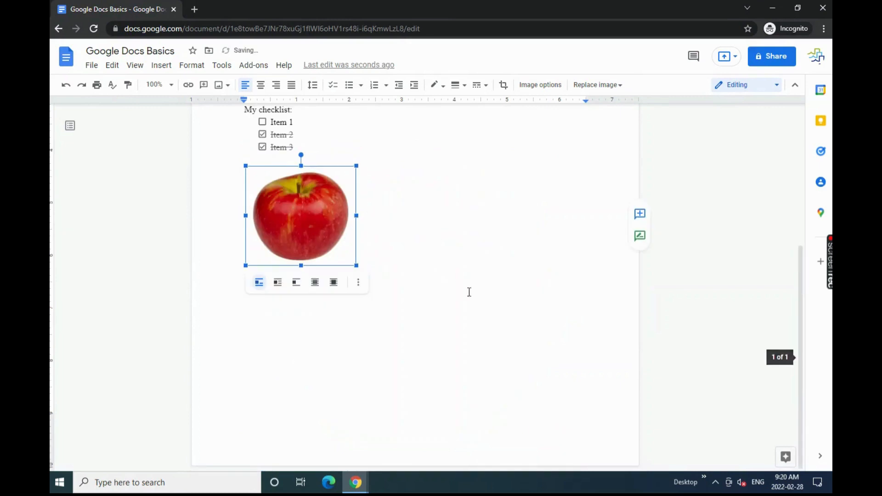
# Set the apple image to wrap text and move it beside the second list and the checklist, then deselect it.
pyautogui.scroll(3, 469, 293)
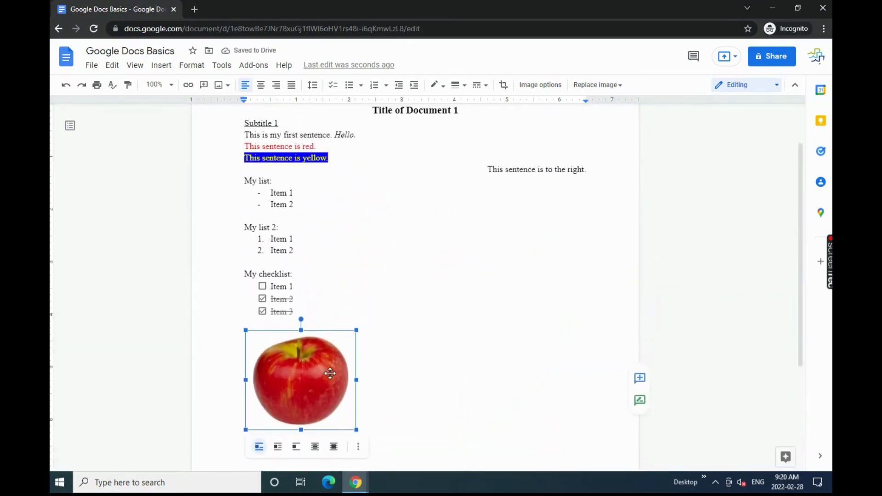
pyautogui.click(278, 447)
pyautogui.moveTo(281, 400); pyautogui.dragTo(384, 279)
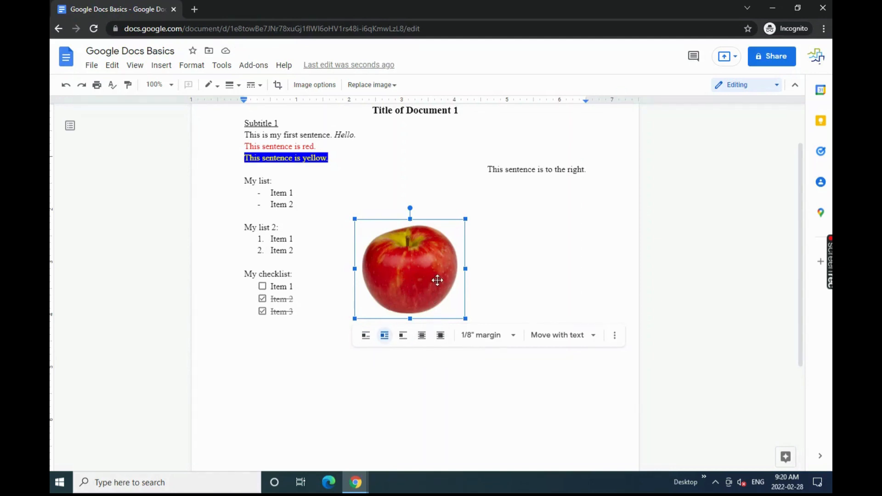
pyautogui.moveTo(437, 280)
pyautogui.mouseDown()
pyautogui.moveTo(401, 289)
pyautogui.moveTo(425, 281)
pyautogui.mouseUp()
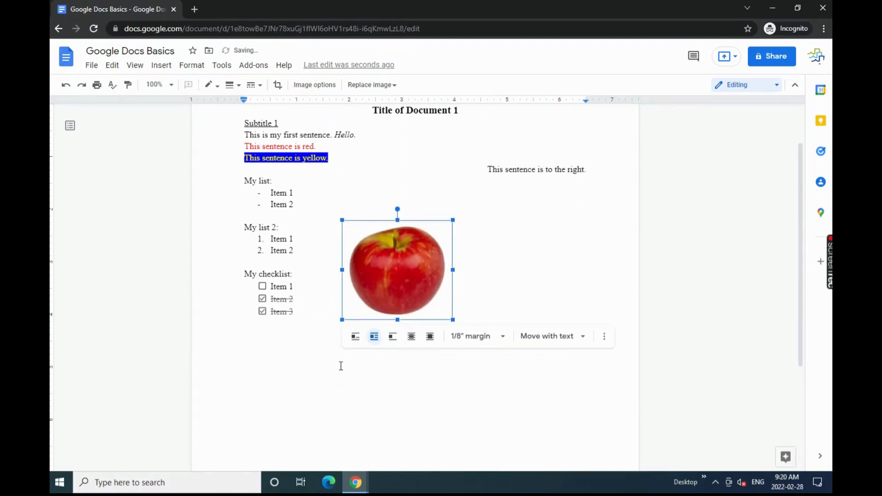
pyautogui.click(304, 340)
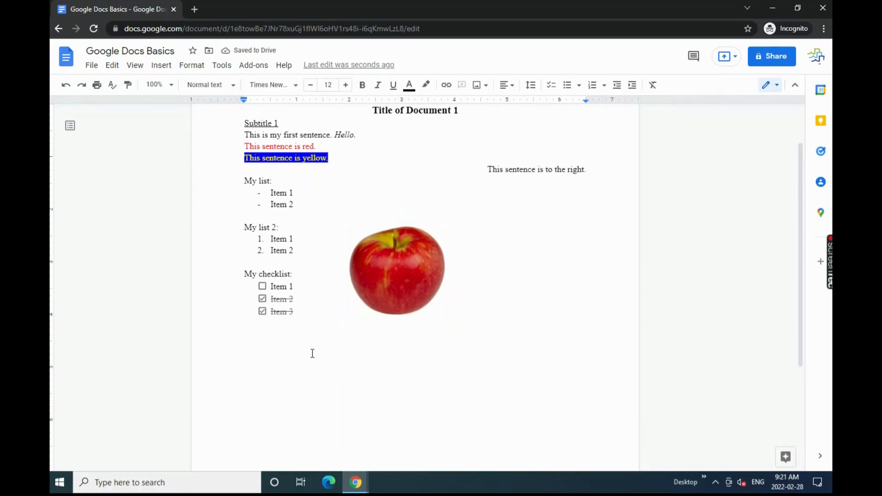
# Insert a table of 3 columns by 4 rows below the checklist.
pyautogui.click(166, 68)
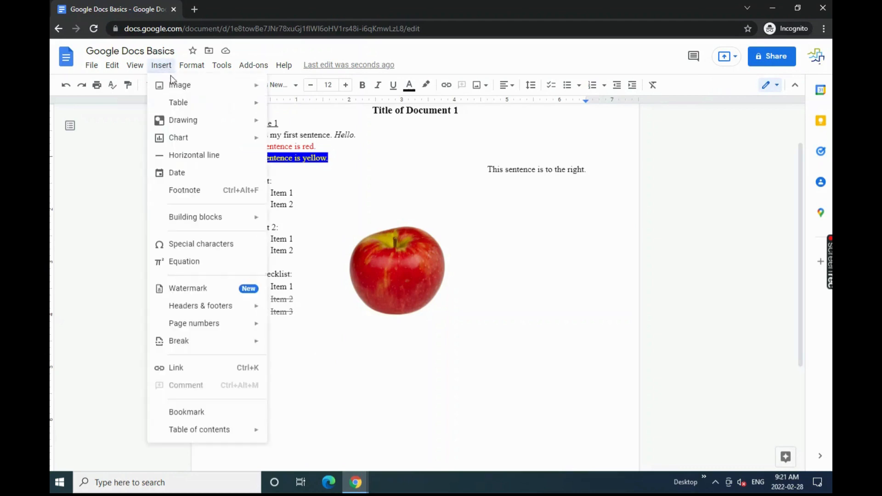
pyautogui.moveTo(172, 106)
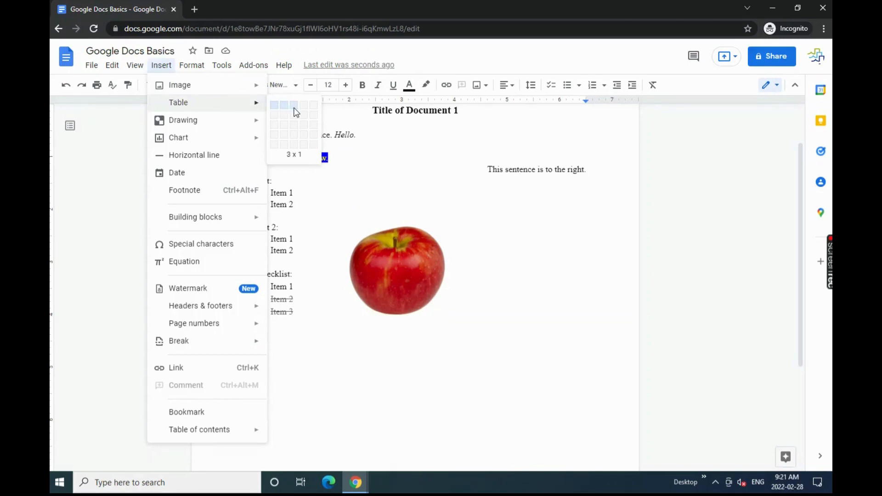
pyautogui.click(295, 139)
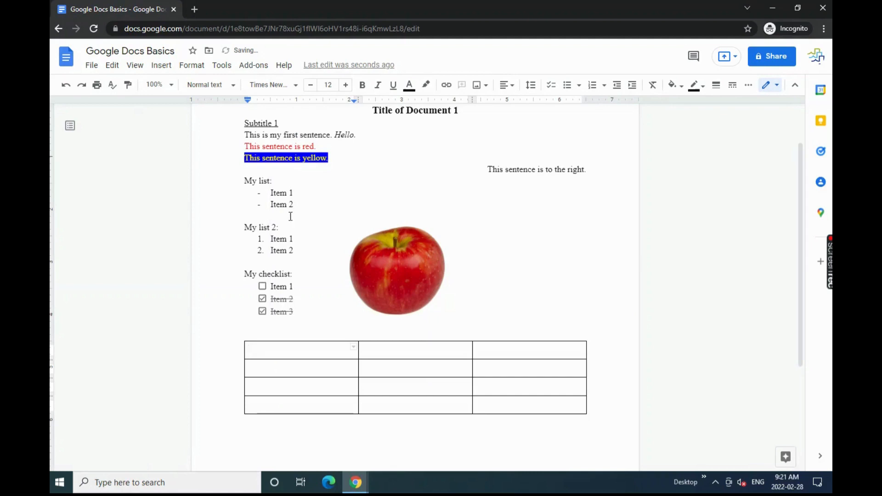
# Fill the table's first row with the bold headings "My table", "Column 1" and "Column 2".
pyautogui.click(362, 85)
pyautogui.write('My tabl')
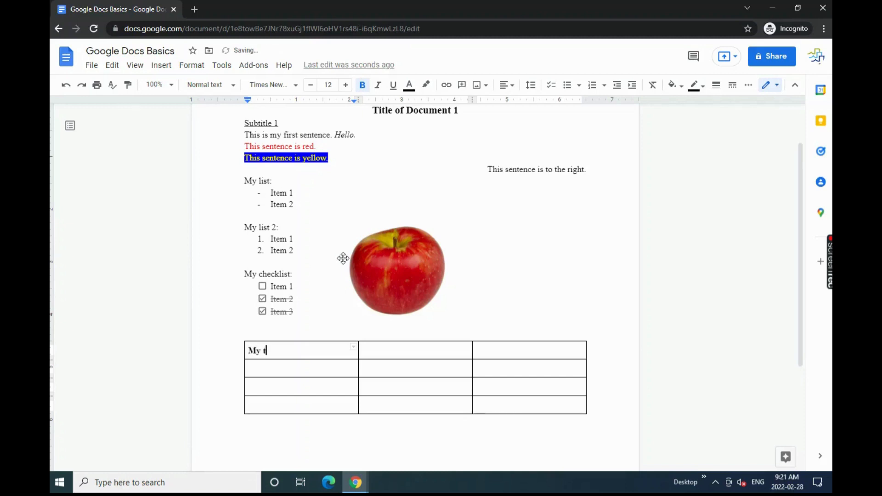
pyautogui.write('e')
pyautogui.click(418, 349)
pyautogui.click(362, 86)
pyautogui.write('Column 1')
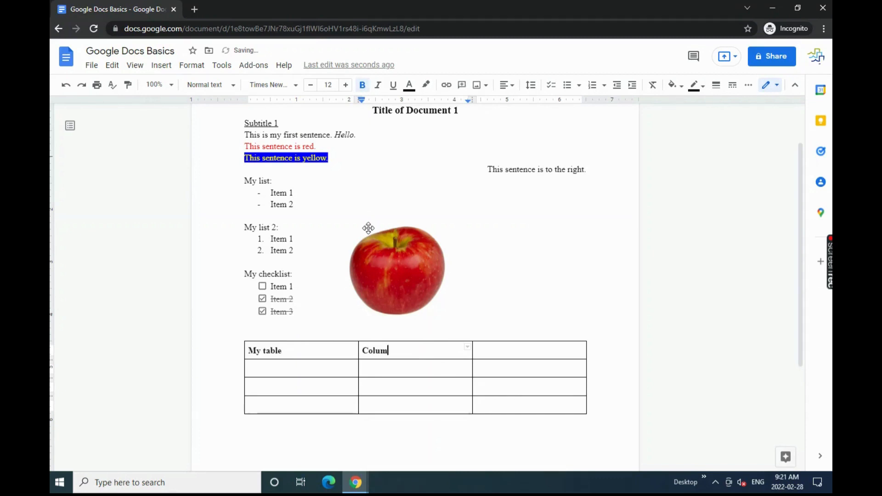
pyautogui.click(491, 353)
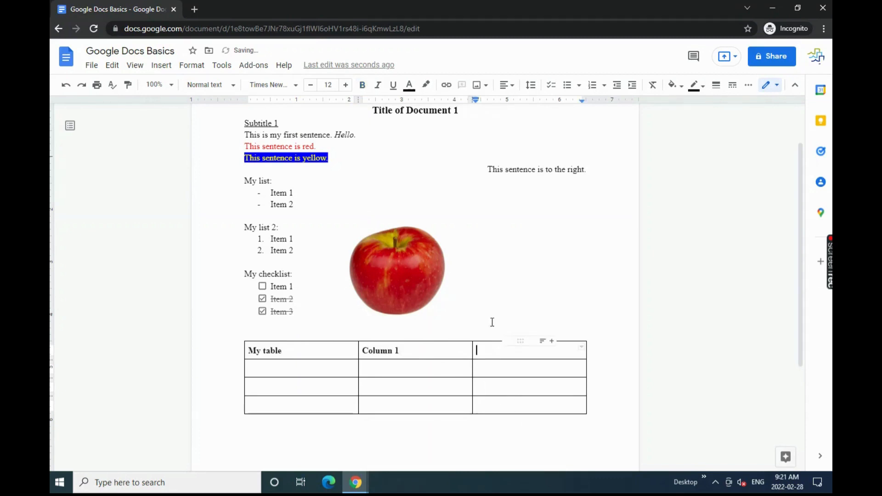
pyautogui.click(362, 87)
pyautogui.write('Column 2')
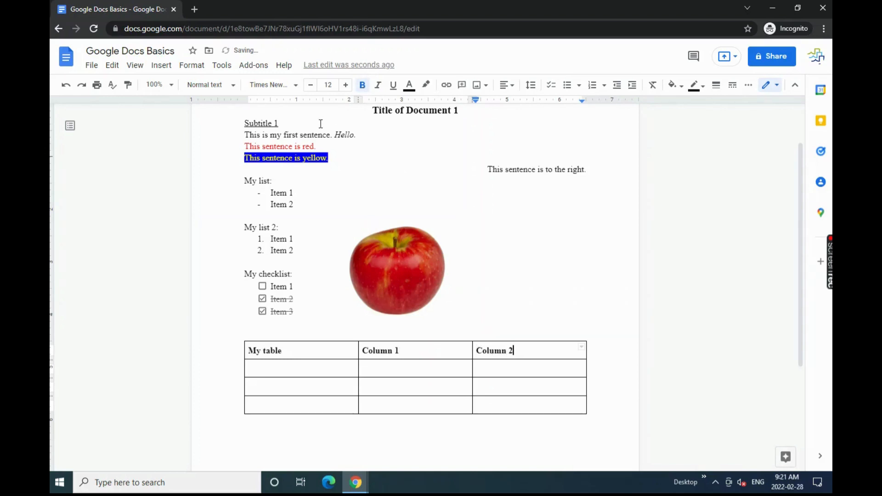
# Label the remaining rows in the table's first column with bold "Row 1", "Row 2" and "Row 3".
pyautogui.click(296, 370)
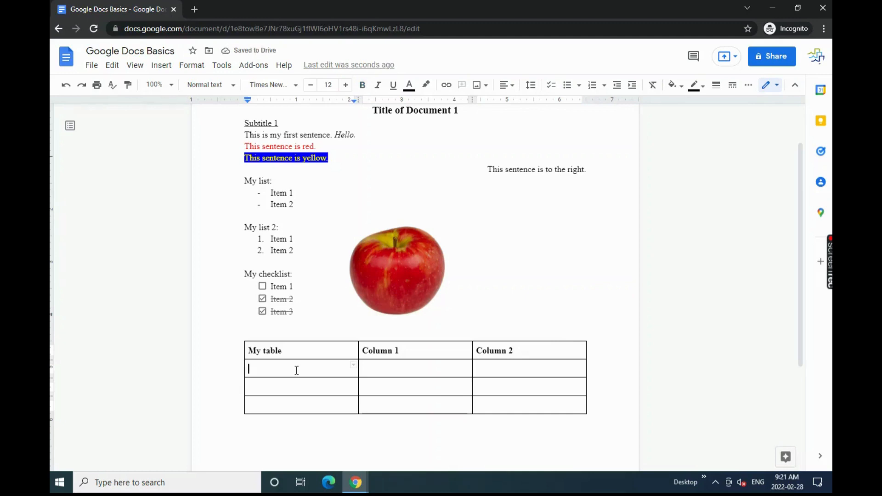
pyautogui.click(364, 85)
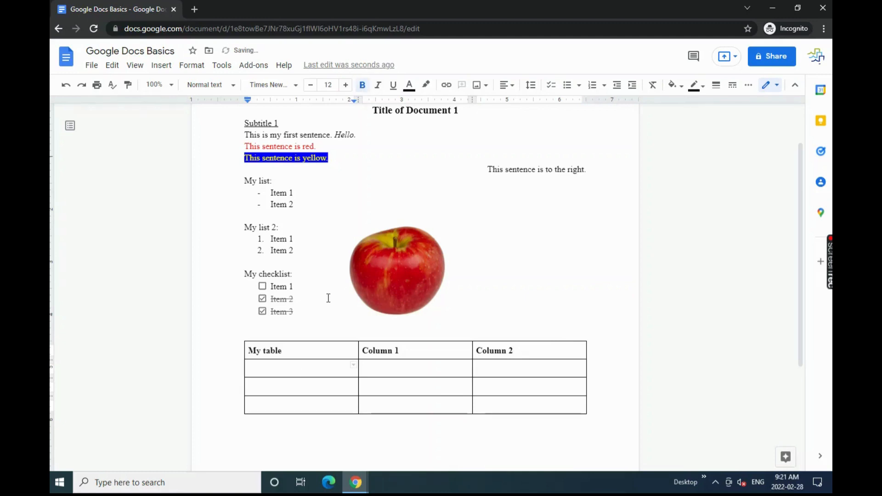
pyautogui.write('Row 1')
pyautogui.click(278, 385)
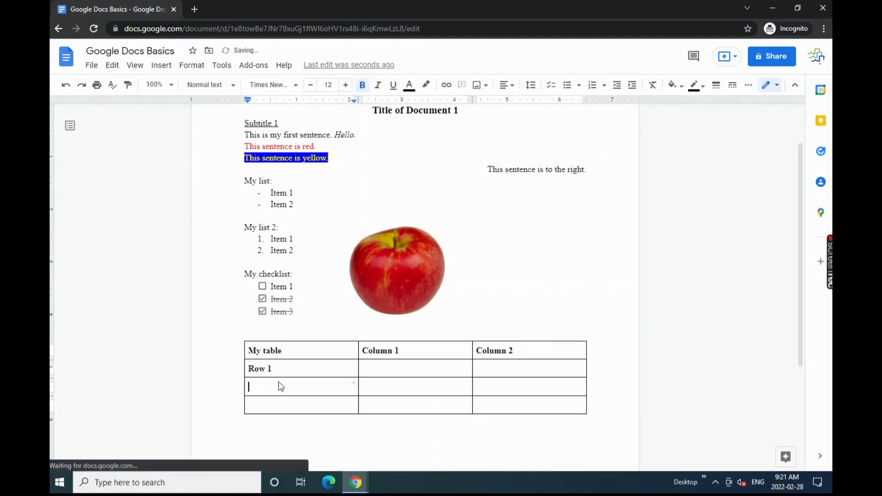
pyautogui.click(362, 85)
pyautogui.write('Row ')
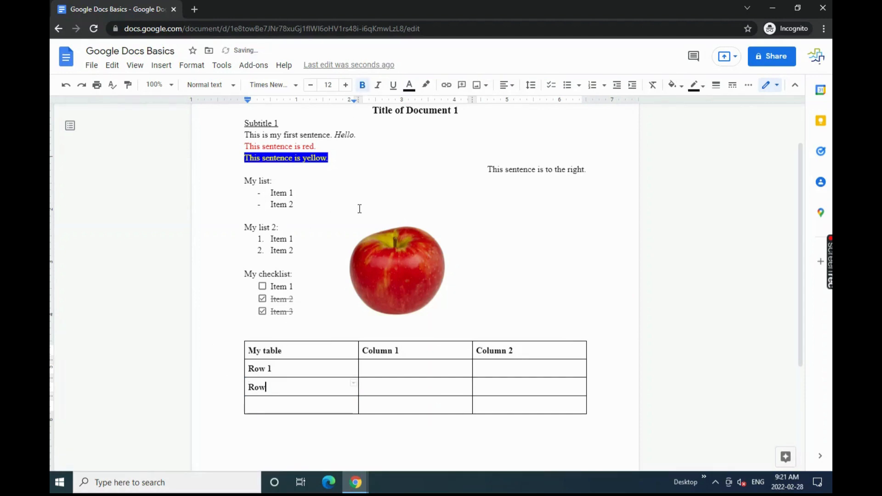
pyautogui.write('2')
pyautogui.click(285, 404)
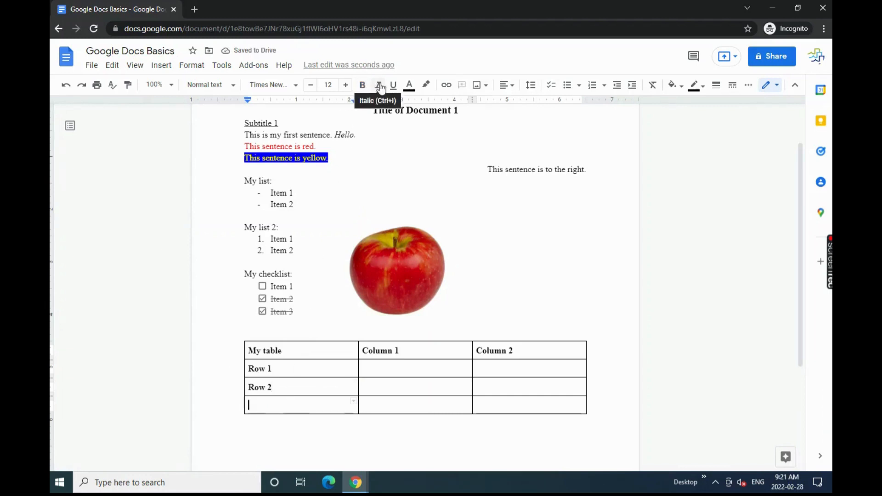
pyautogui.click(362, 85)
pyautogui.write('Row 3')
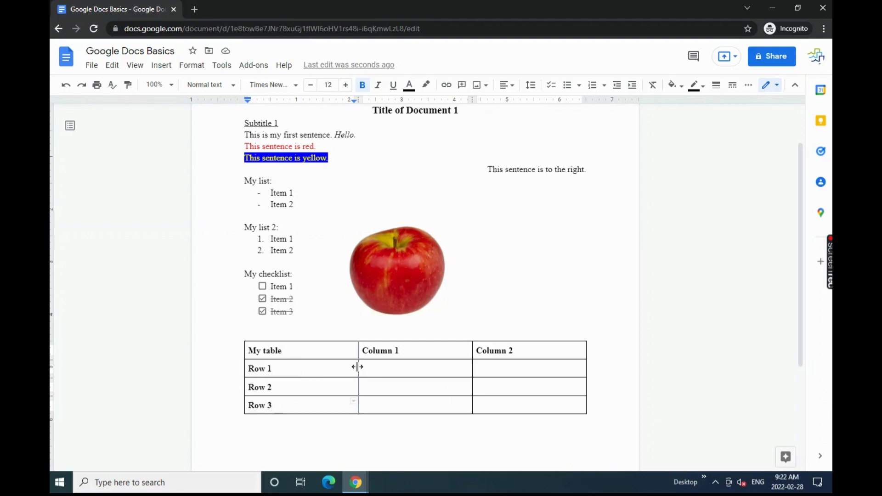
# Narrow the table's first column to fit its labels, and shift the border between Column 1 and Column 2 toward Column 1.
pyautogui.moveTo(358, 367); pyautogui.dragTo(285, 367)
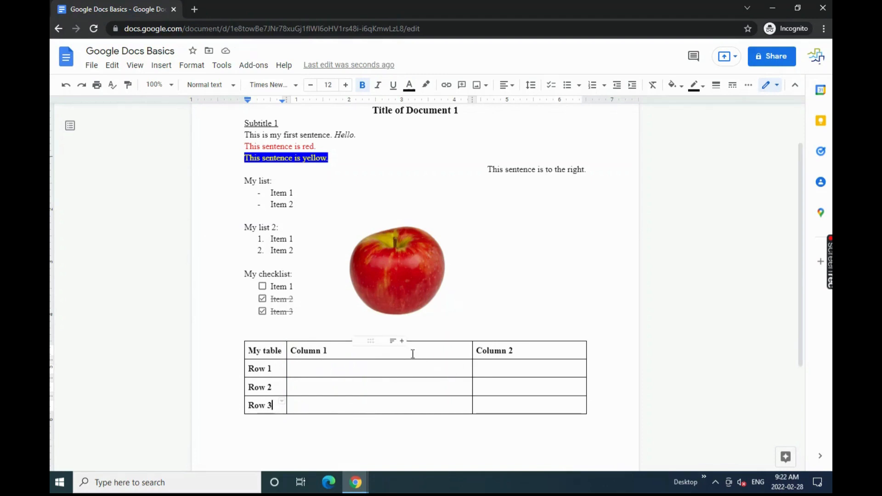
pyautogui.moveTo(472, 367); pyautogui.dragTo(428, 374)
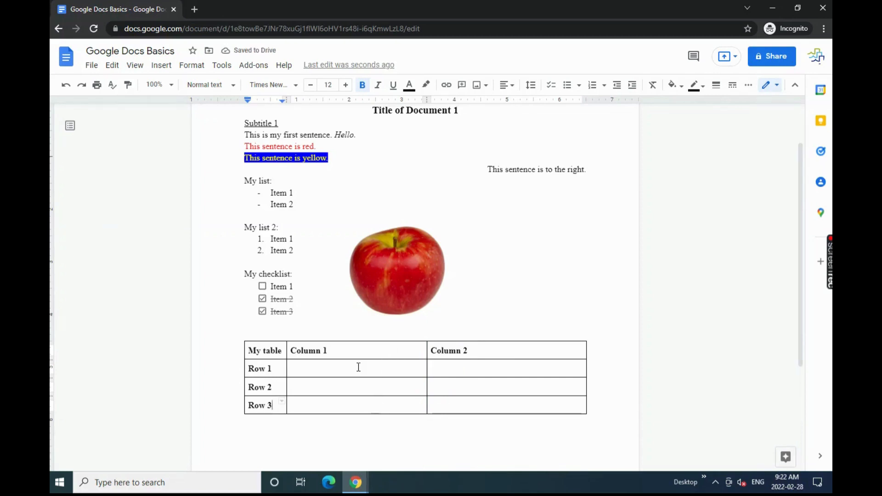
# Merge the two empty cells of Row 1 under Column 1 and Column 2 into one cell.
pyautogui.moveTo(359, 367); pyautogui.dragTo(393, 368)
pyautogui.click(392, 368)
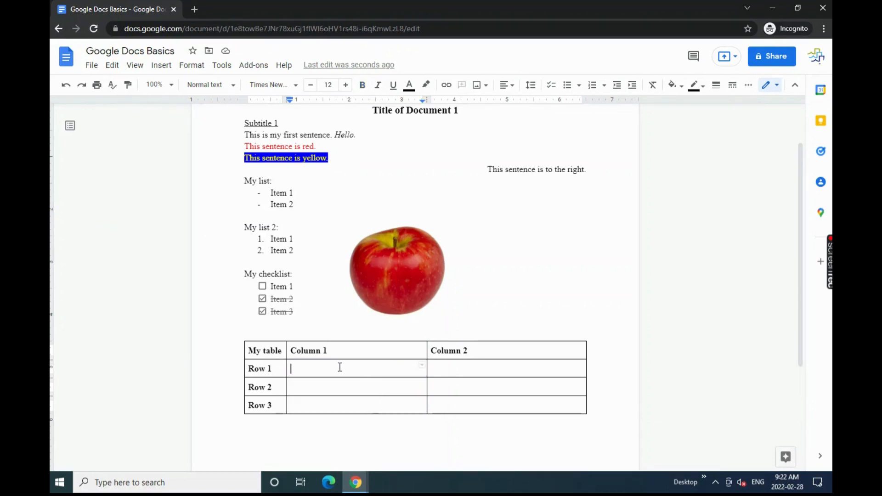
pyautogui.moveTo(339, 367); pyautogui.dragTo(446, 368)
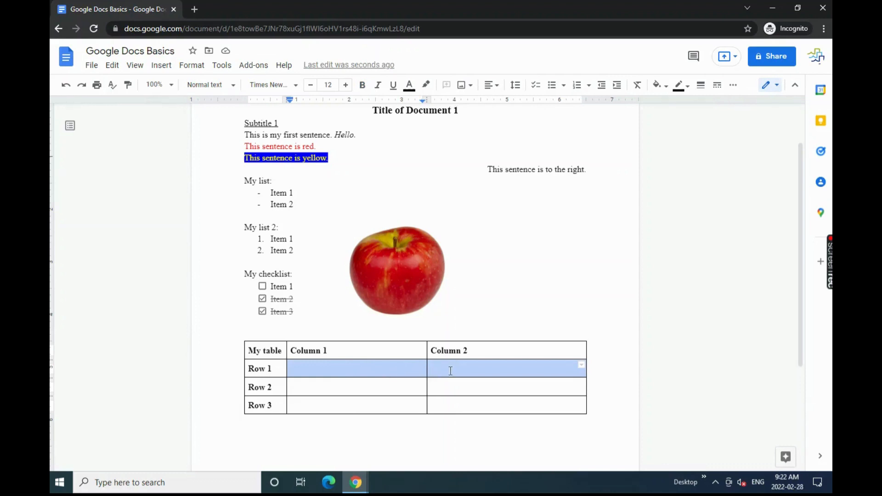
pyautogui.rightClick(452, 368)
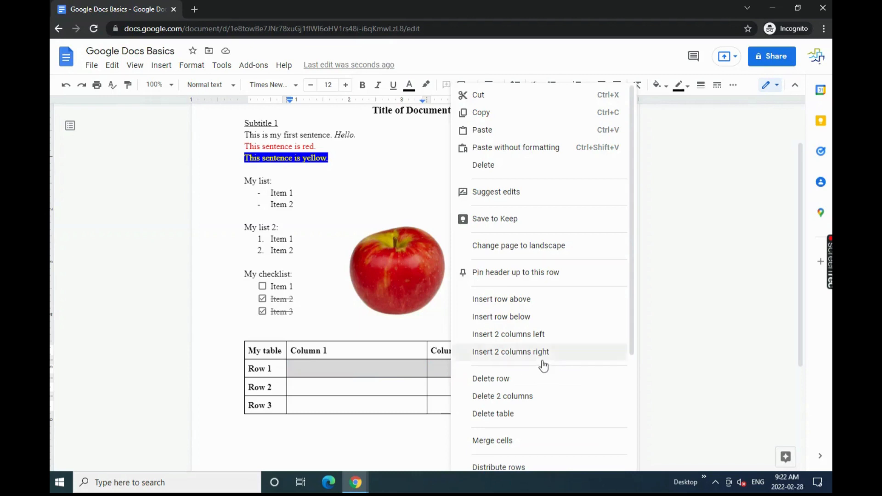
pyautogui.scroll(-3, 541, 364)
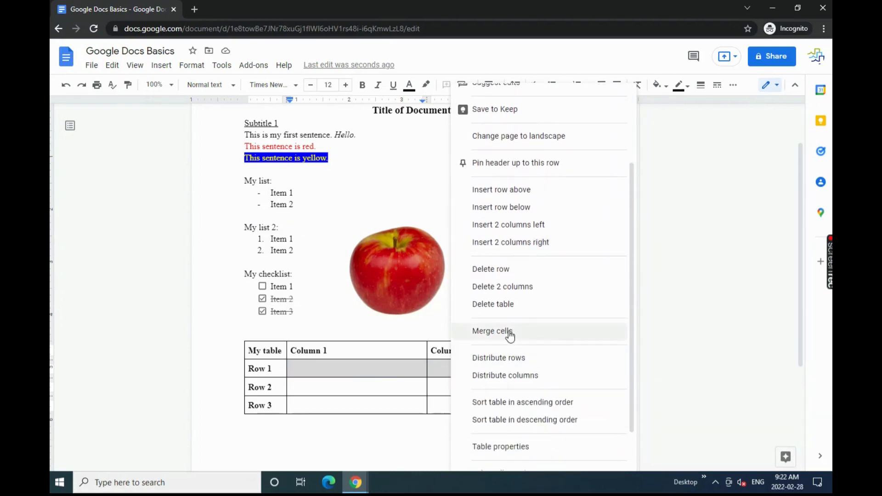
pyautogui.click(510, 331)
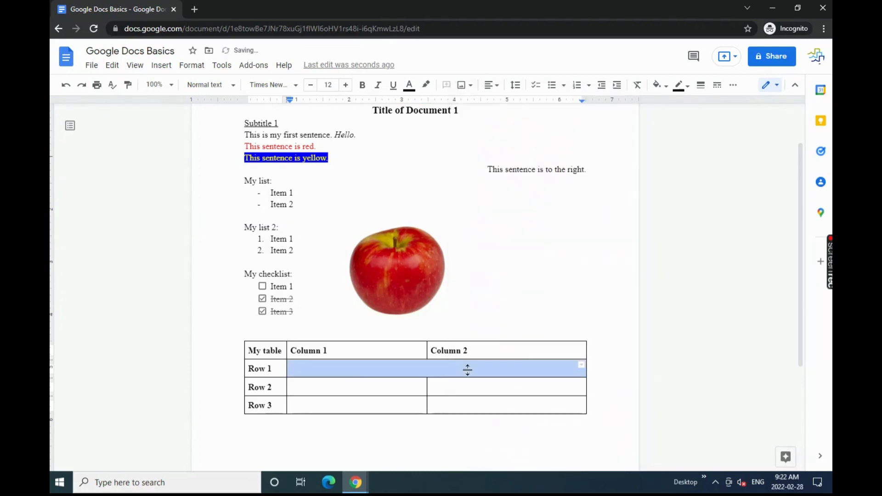
pyautogui.click(442, 383)
pyautogui.click(458, 369)
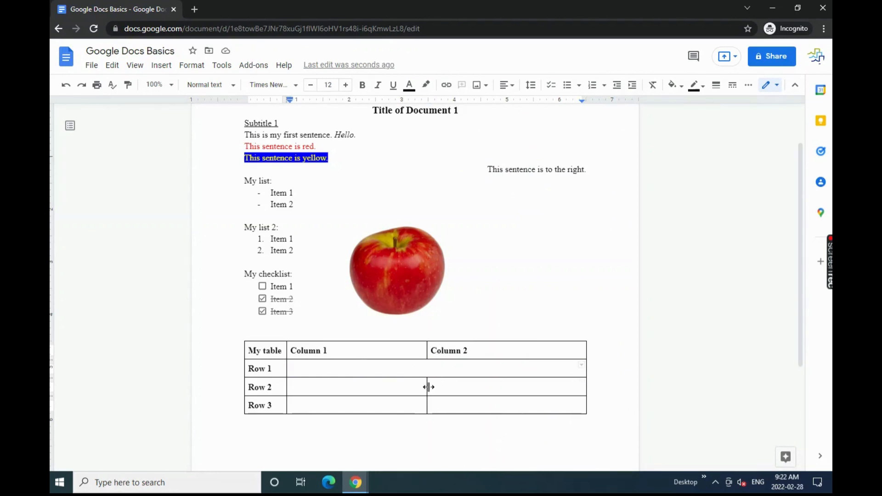
# Narrow Column 1 further, then distribute the Column 1 and Column 2 columns evenly.
pyautogui.moveTo(427, 387); pyautogui.dragTo(404, 389)
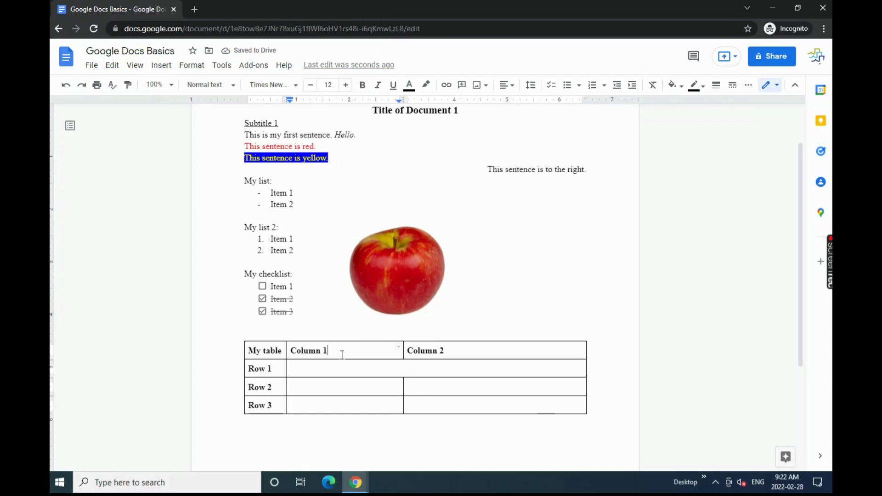
pyautogui.moveTo(342, 355); pyautogui.dragTo(426, 404)
pyautogui.rightClick(426, 405)
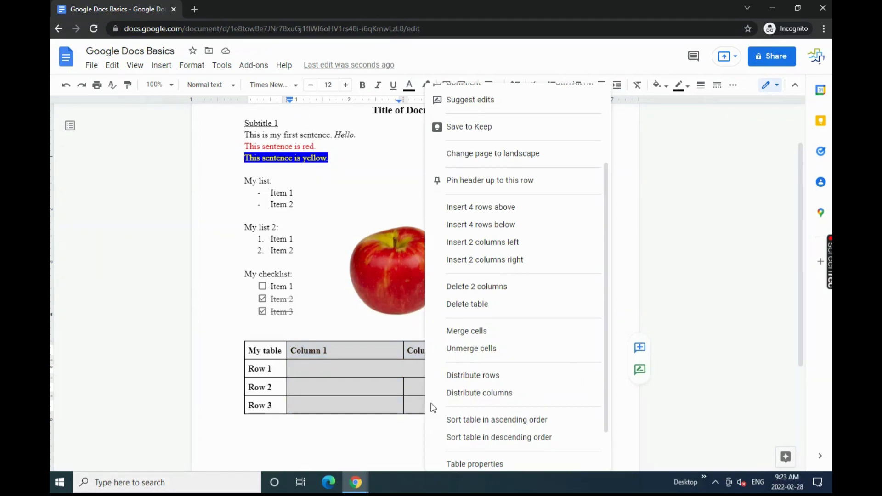
pyautogui.click(464, 396)
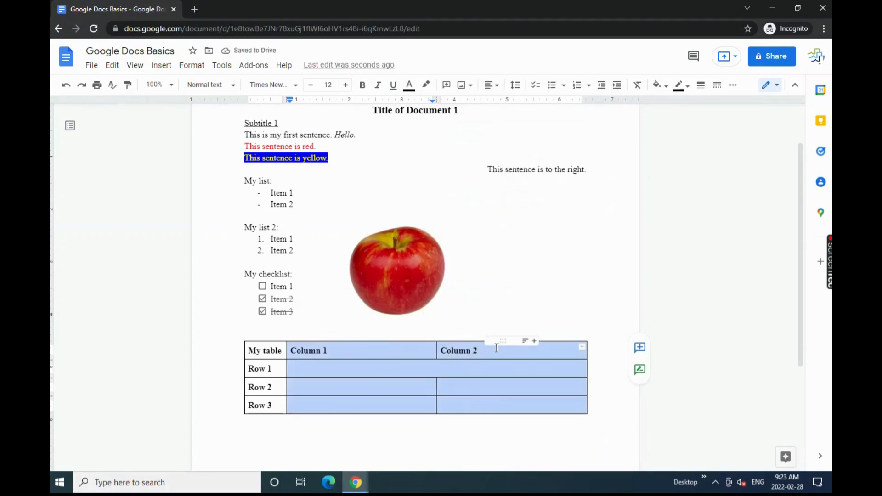
# Enter "hello" in the Row 2 cell under Column 1.
pyautogui.click(417, 391)
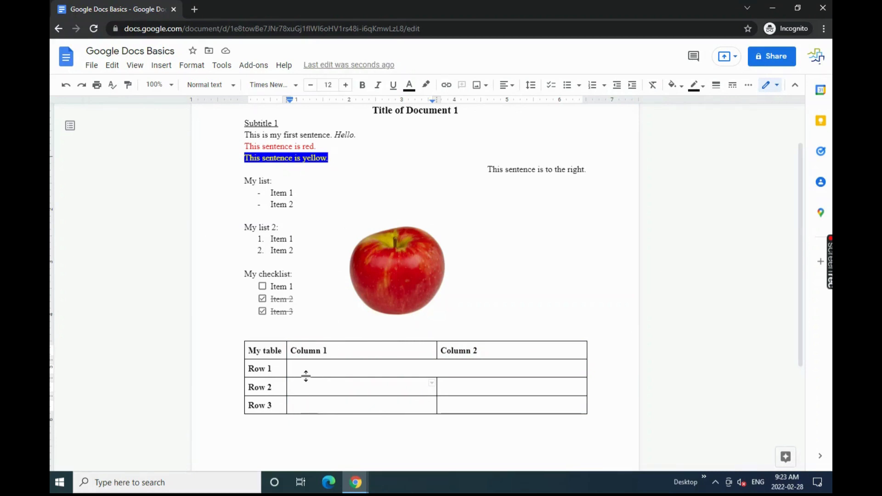
pyautogui.write('hello')
# Leave the document by searching the web for "google" and open the Google home page.
pyautogui.click(330, 29)
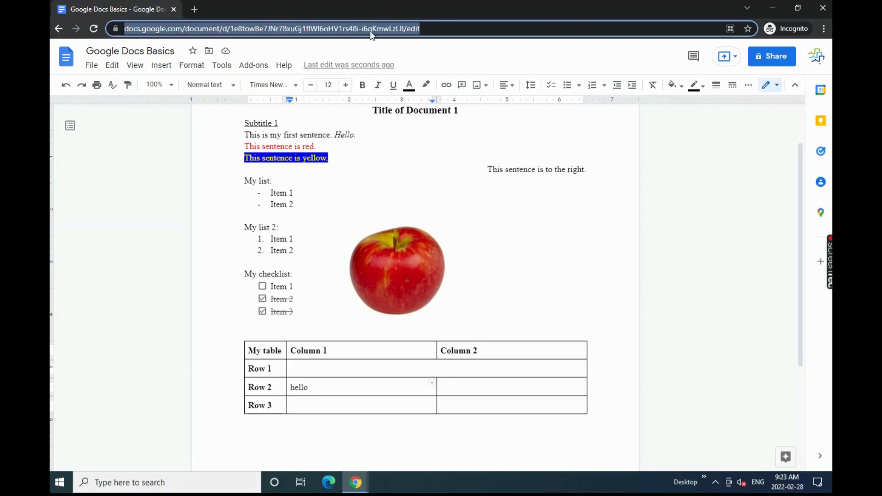
pyautogui.write('google')
pyautogui.press('Return')
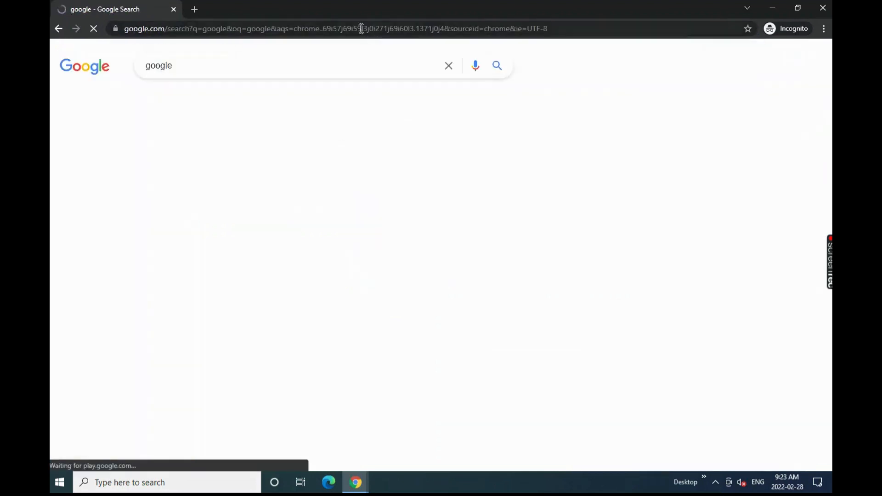
pyautogui.click(175, 163)
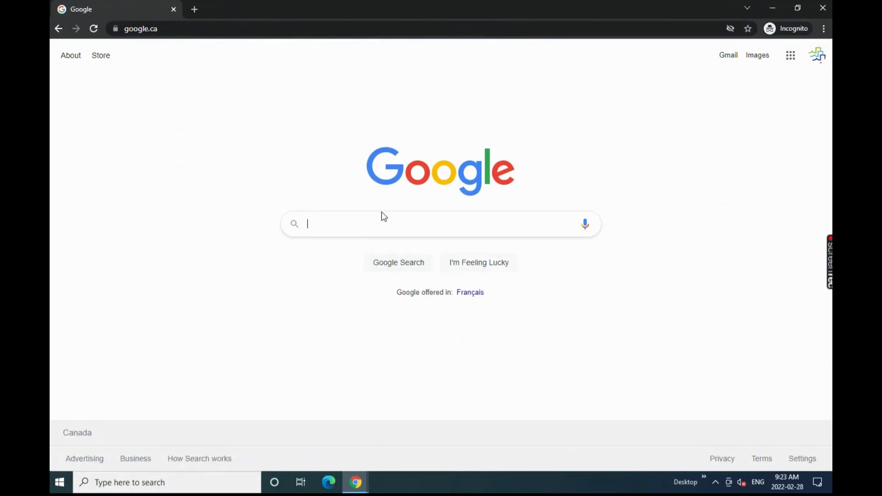
# Open Docs from the Google apps list and look through the list of recent documents.
pyautogui.click(796, 62)
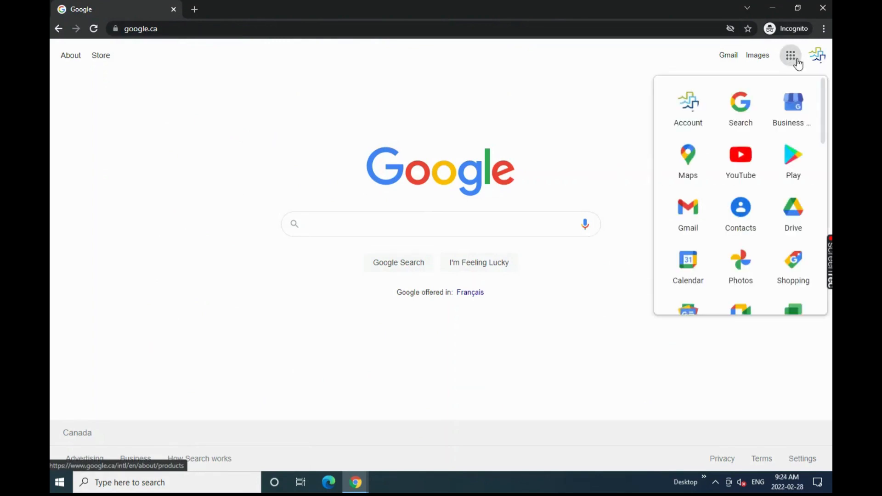
pyautogui.scroll(-5, 797, 110)
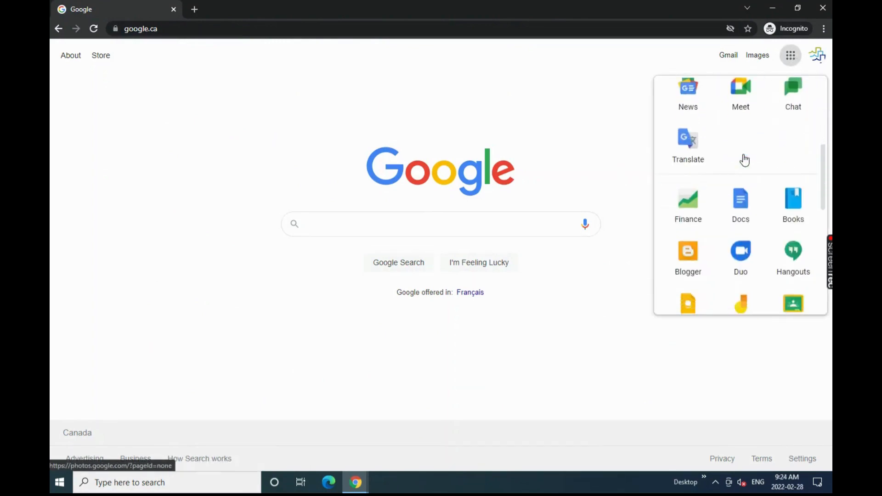
pyautogui.scroll(-1, 745, 160)
pyautogui.click(744, 159)
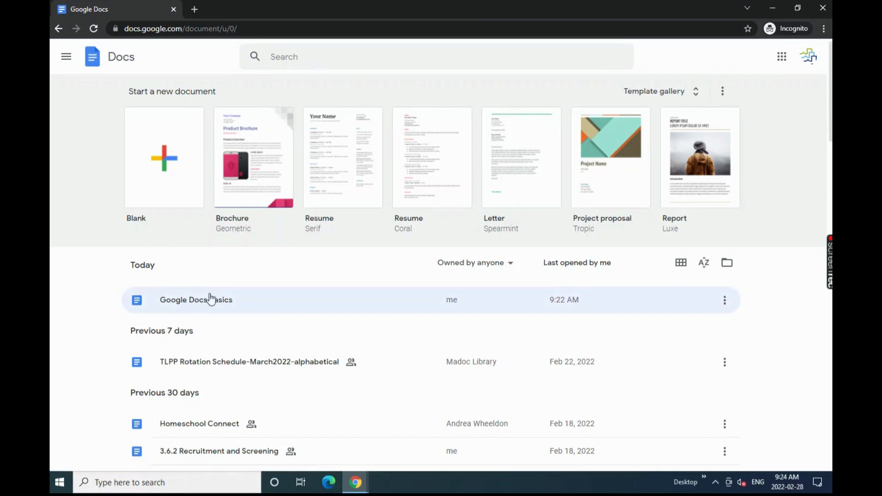
pyautogui.scroll(-3, 230, 322)
pyautogui.scroll(2, 235, 332)
pyautogui.scroll(1, 235, 332)
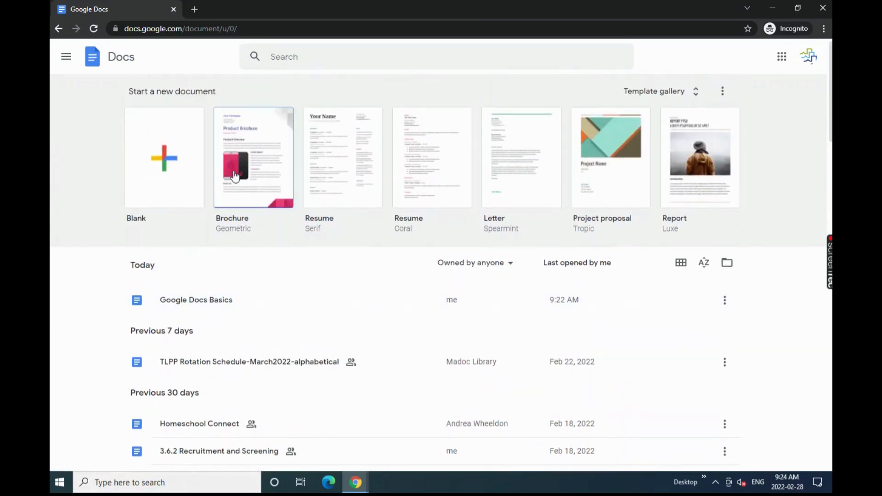
# Search the saved documents for "google docs", then clear the search.
pyautogui.click(288, 56)
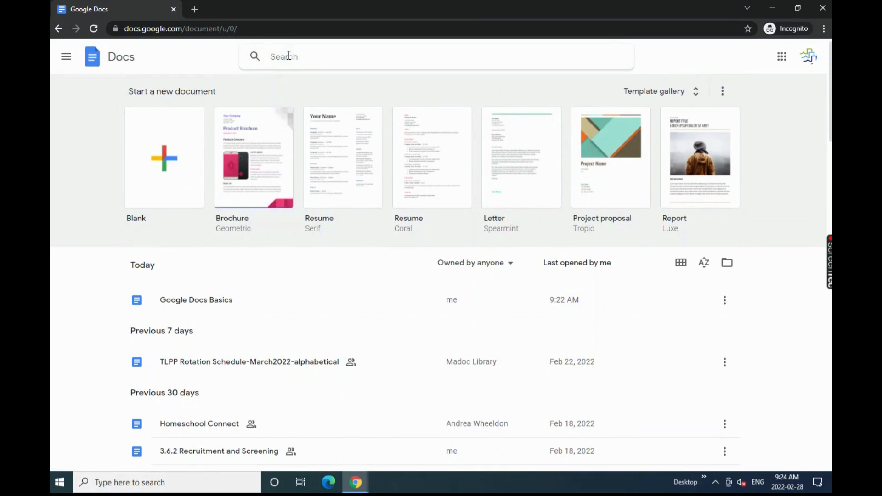
pyautogui.write('google')
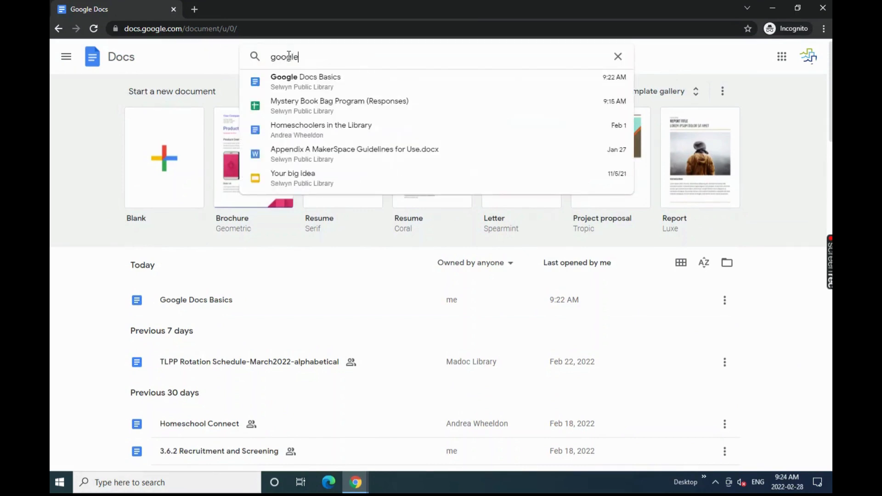
pyautogui.write(' docs')
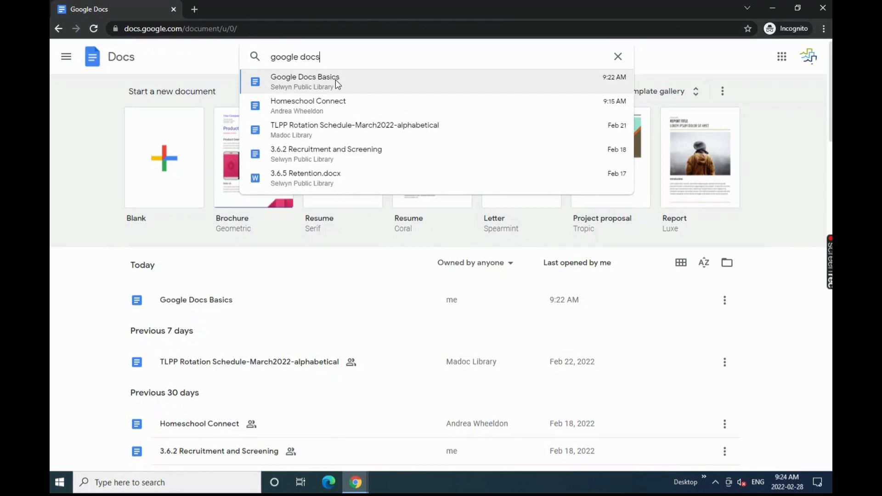
pyautogui.click(617, 57)
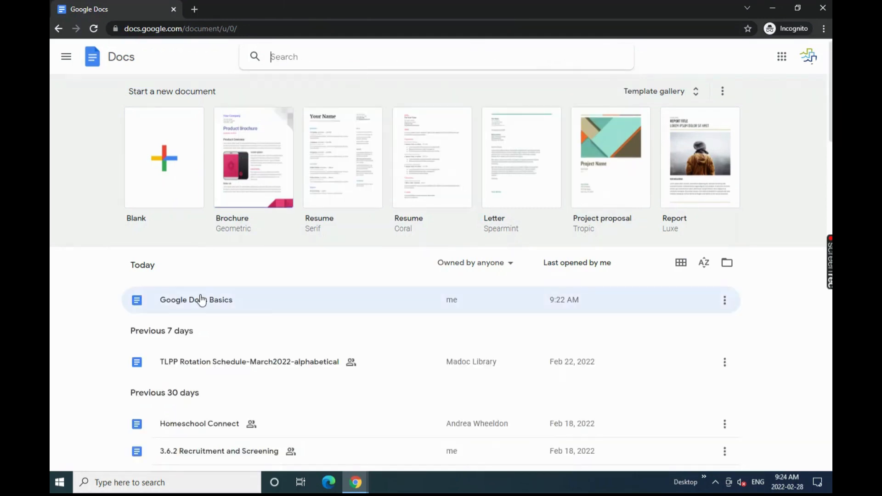
# Reopen the "Google Docs Basics" document from the recent documents and review its saved content.
pyautogui.click(200, 300)
pyautogui.scroll(-5, 434, 256)
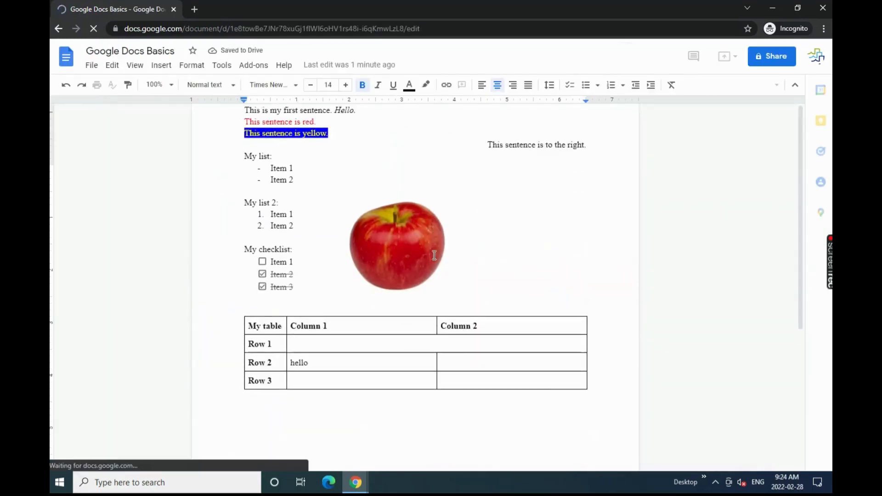
pyautogui.scroll(5, 434, 255)
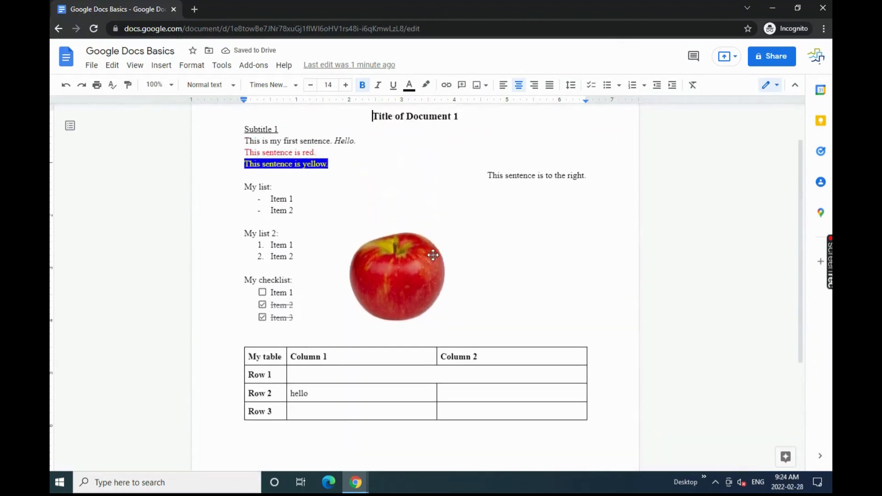